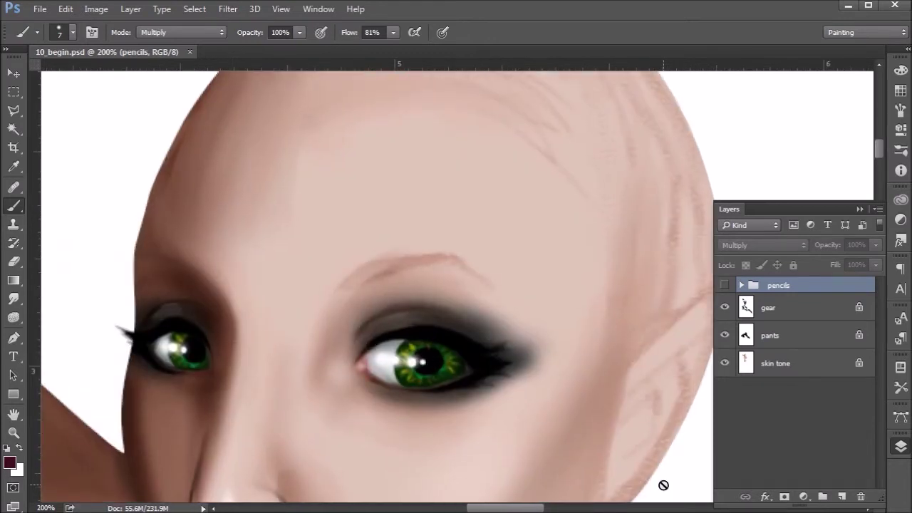
Step: Make the skin tone layer active and load the line tool brush preset
{"action": "scroll", "coordinate": [602, 218], "scroll_direction": "up", "scroll_amount": 3}
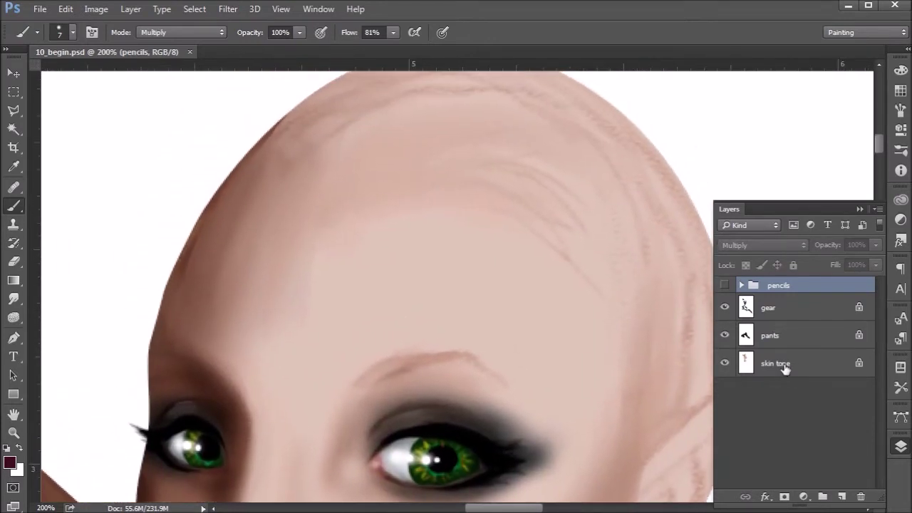
{"action": "left_click", "coordinate": [811, 363]}
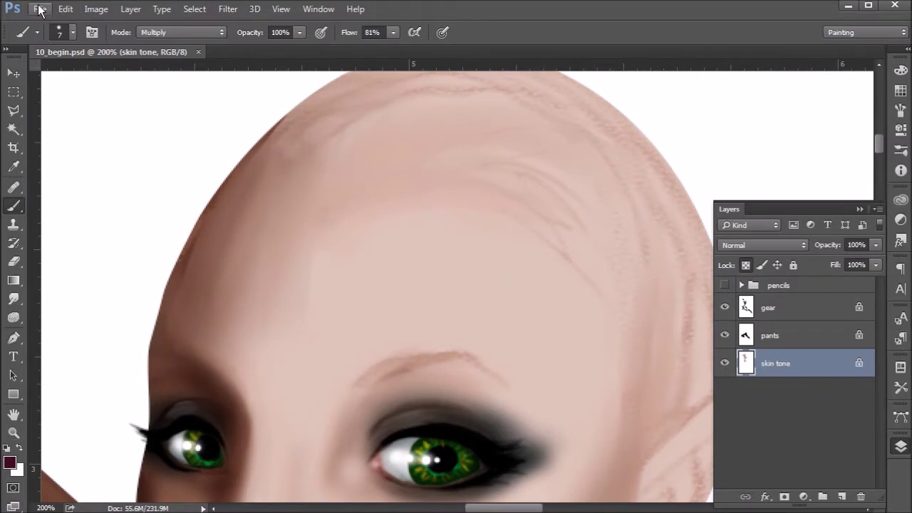
{"action": "left_click", "coordinate": [37, 32]}
{"action": "left_click", "coordinate": [56, 94]}
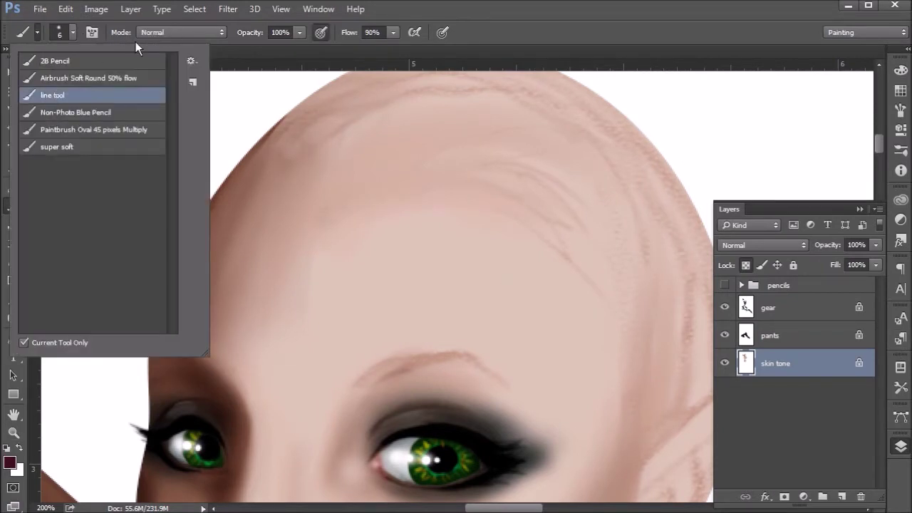
{"action": "double_click", "coordinate": [52, 95]}
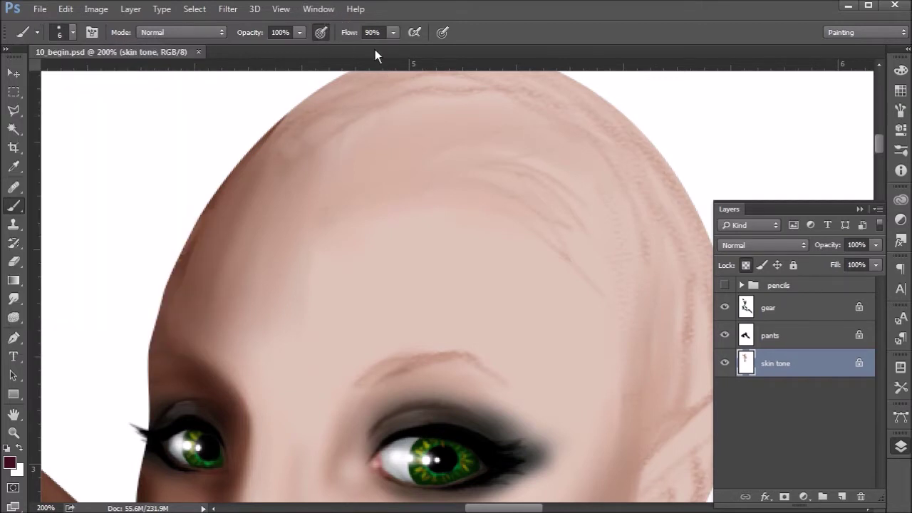
Step: Set the foreground color to a slightly more saturated dark burgundy for the eyebrows
{"action": "left_click", "coordinate": [10, 465]}
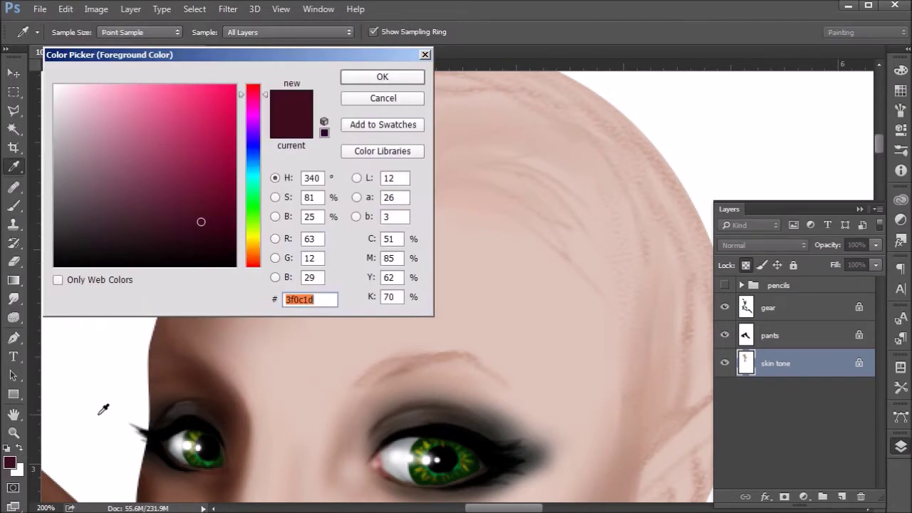
{"action": "mouse_move", "coordinate": [200, 204]}
{"action": "left_mouse_down"}
{"action": "mouse_move", "coordinate": [201, 218]}
{"action": "mouse_move", "coordinate": [216, 220]}
{"action": "left_mouse_up"}
{"action": "left_click", "coordinate": [380, 74]}
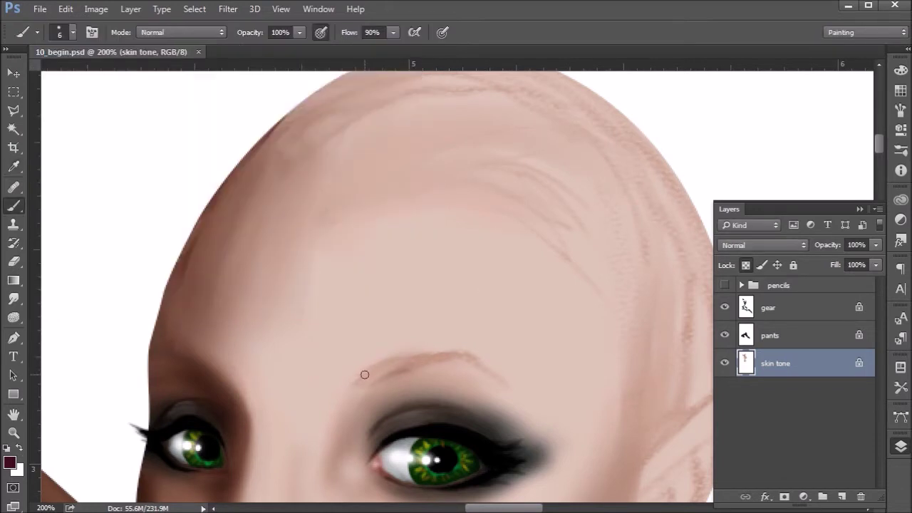
Step: Paint solid burgundy eyebrow shapes above both eyes, tapering the near brow to a thin point past its arch
{"action": "mouse_move", "coordinate": [362, 376]}
{"action": "left_mouse_down"}
{"action": "mouse_move", "coordinate": [368, 364]}
{"action": "mouse_move", "coordinate": [376, 372]}
{"action": "mouse_move", "coordinate": [456, 349]}
{"action": "left_mouse_up"}
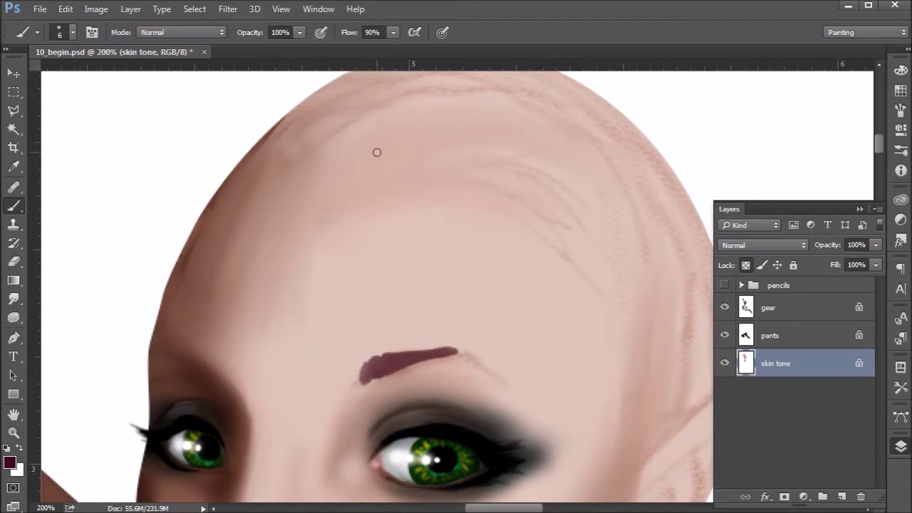
{"action": "mouse_move", "coordinate": [377, 360]}
{"action": "left_mouse_down"}
{"action": "mouse_move", "coordinate": [366, 376]}
{"action": "mouse_move", "coordinate": [398, 354]}
{"action": "mouse_move", "coordinate": [463, 345]}
{"action": "mouse_move", "coordinate": [369, 373]}
{"action": "mouse_move", "coordinate": [423, 352]}
{"action": "left_mouse_up"}
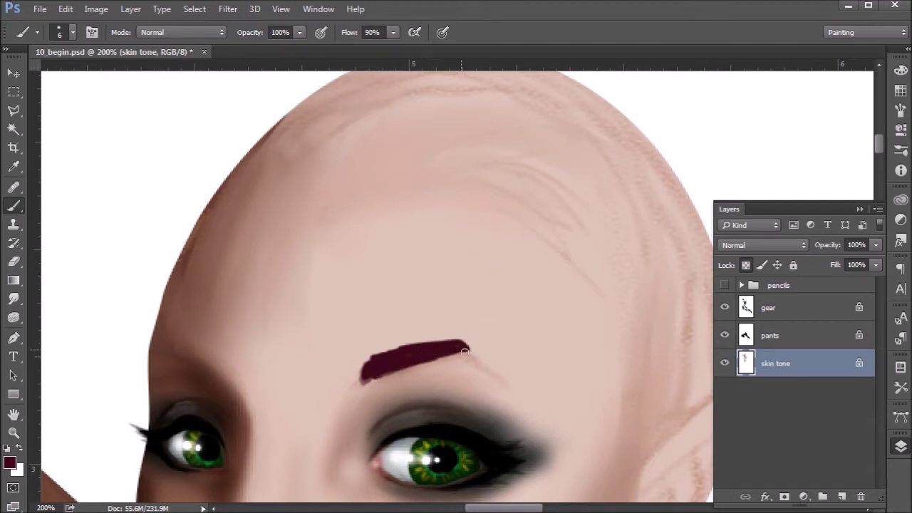
{"action": "left_click_drag", "start_coordinate": [466, 349], "coordinate": [509, 376]}
{"action": "left_click_drag", "start_coordinate": [471, 352], "coordinate": [524, 390]}
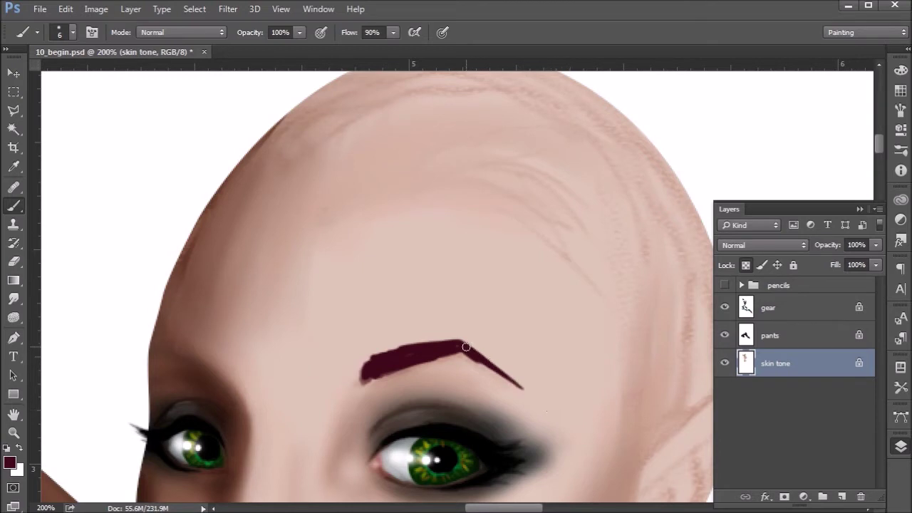
{"action": "mouse_move", "coordinate": [380, 357]}
{"action": "left_mouse_down"}
{"action": "mouse_move", "coordinate": [460, 342]}
{"action": "mouse_move", "coordinate": [374, 355]}
{"action": "mouse_move", "coordinate": [365, 378]}
{"action": "left_mouse_up"}
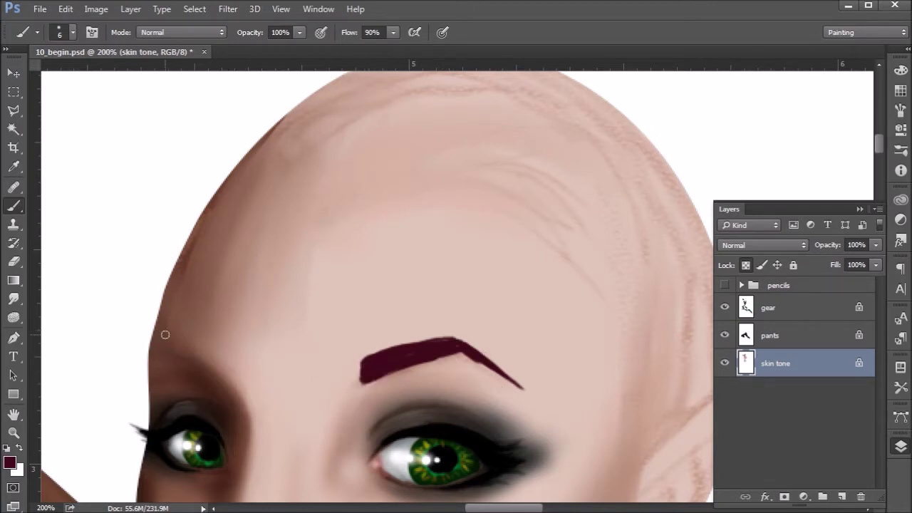
{"action": "mouse_move", "coordinate": [211, 369]}
{"action": "left_mouse_down"}
{"action": "mouse_move", "coordinate": [201, 349]}
{"action": "mouse_move", "coordinate": [210, 369]}
{"action": "mouse_move", "coordinate": [173, 348]}
{"action": "mouse_move", "coordinate": [200, 354]}
{"action": "mouse_move", "coordinate": [167, 345]}
{"action": "mouse_move", "coordinate": [198, 357]}
{"action": "mouse_move", "coordinate": [162, 353]}
{"action": "mouse_move", "coordinate": [152, 363]}
{"action": "mouse_move", "coordinate": [166, 340]}
{"action": "mouse_move", "coordinate": [155, 359]}
{"action": "mouse_move", "coordinate": [183, 335]}
{"action": "mouse_move", "coordinate": [154, 363]}
{"action": "mouse_move", "coordinate": [173, 346]}
{"action": "mouse_move", "coordinate": [155, 356]}
{"action": "mouse_move", "coordinate": [176, 350]}
{"action": "mouse_move", "coordinate": [210, 369]}
{"action": "mouse_move", "coordinate": [204, 355]}
{"action": "mouse_move", "coordinate": [168, 346]}
{"action": "mouse_move", "coordinate": [210, 360]}
{"action": "left_mouse_up"}
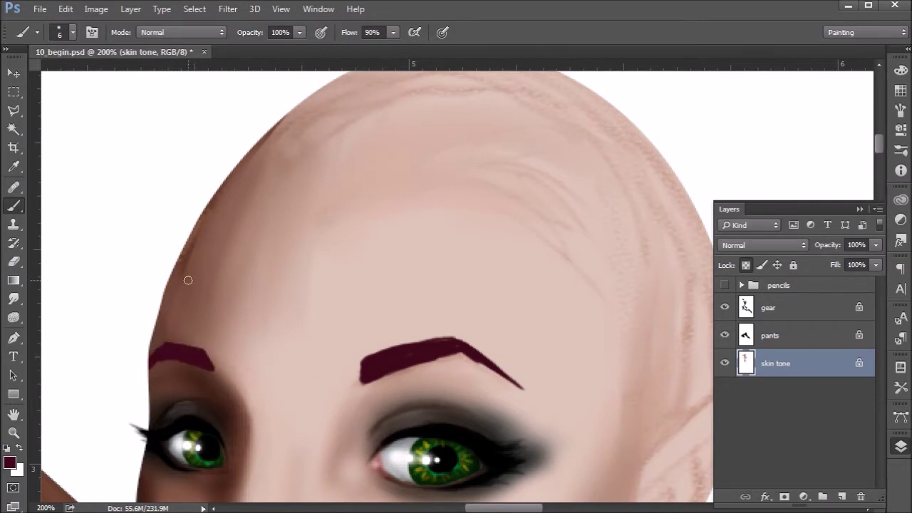
Step: Reduce the brush size to 4 px and set its blending mode to Multiply
{"action": "left_click", "coordinate": [189, 33]}
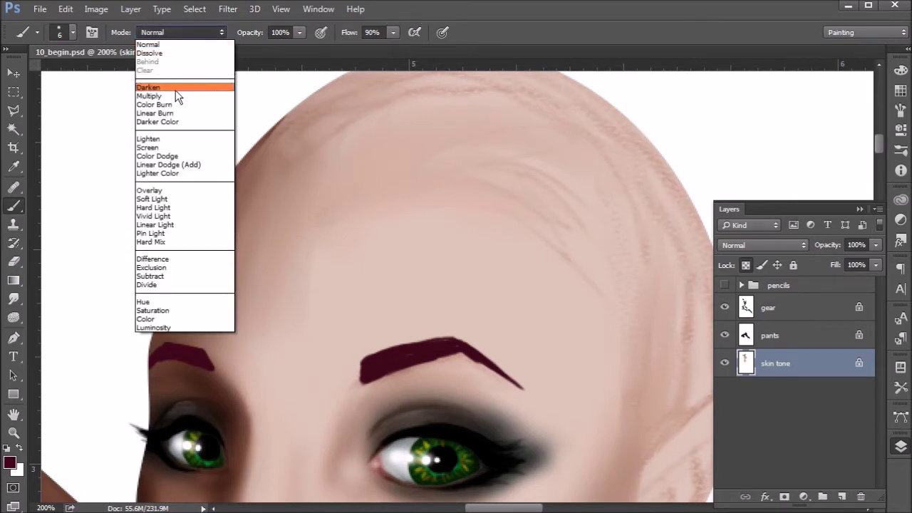
{"action": "left_click", "coordinate": [175, 90]}
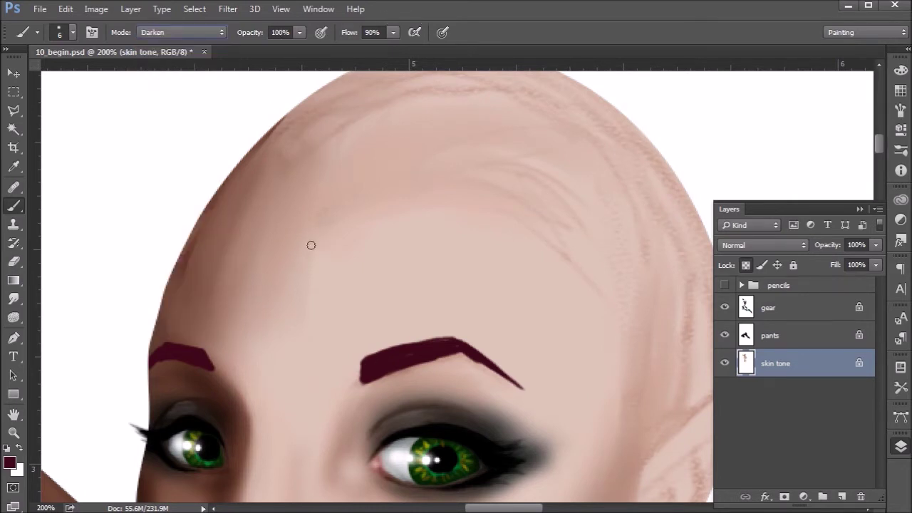
{"action": "left_click", "coordinate": [72, 33]}
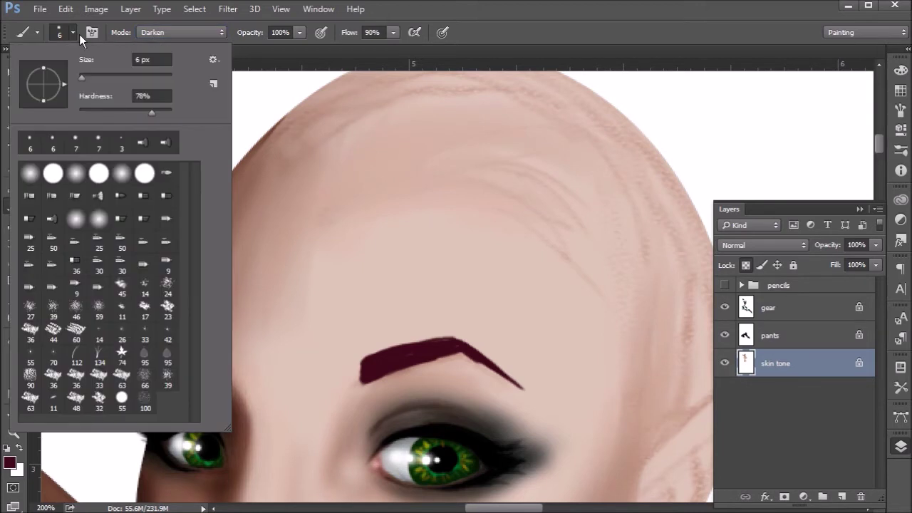
{"action": "left_click_drag", "start_coordinate": [83, 75], "coordinate": [81, 76]}
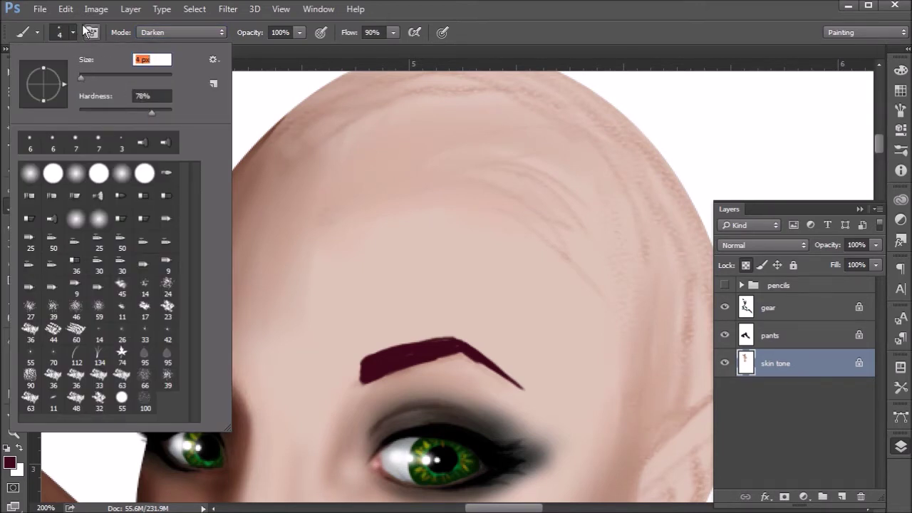
{"action": "key", "text": "Return"}
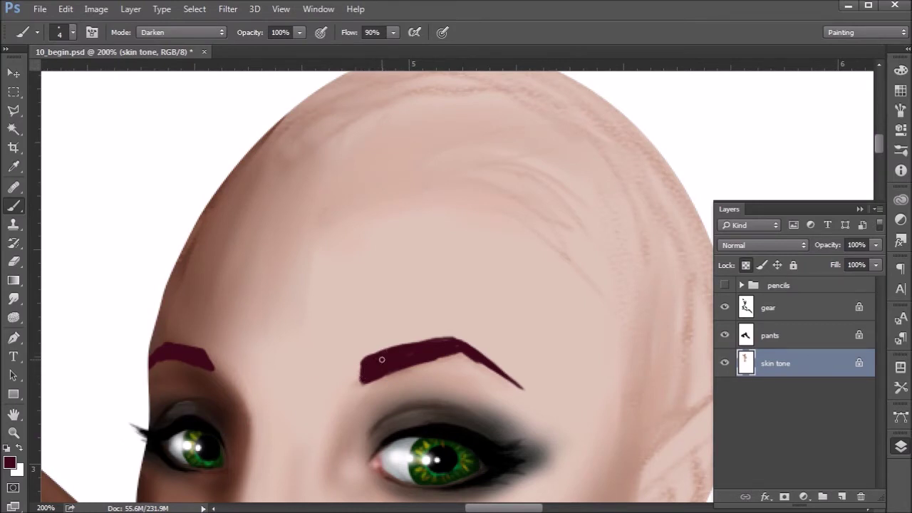
{"action": "left_click", "coordinate": [190, 32]}
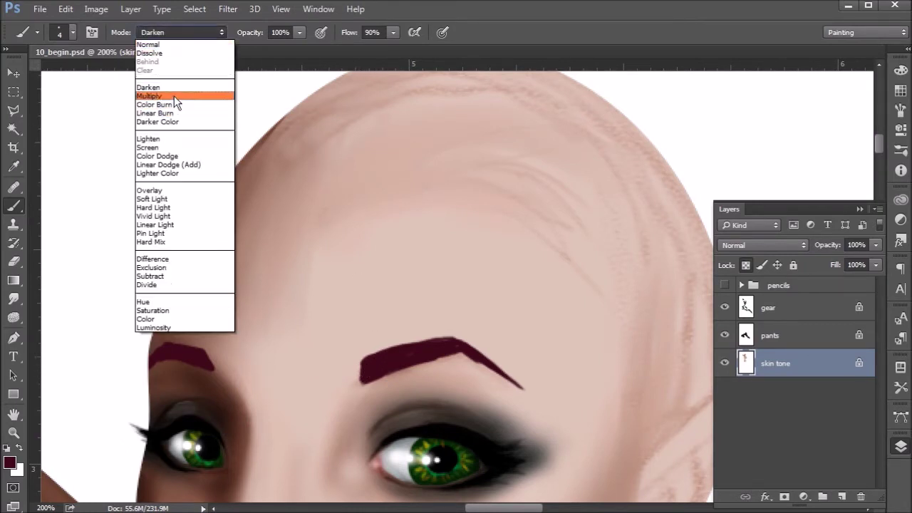
{"action": "left_click", "coordinate": [174, 96]}
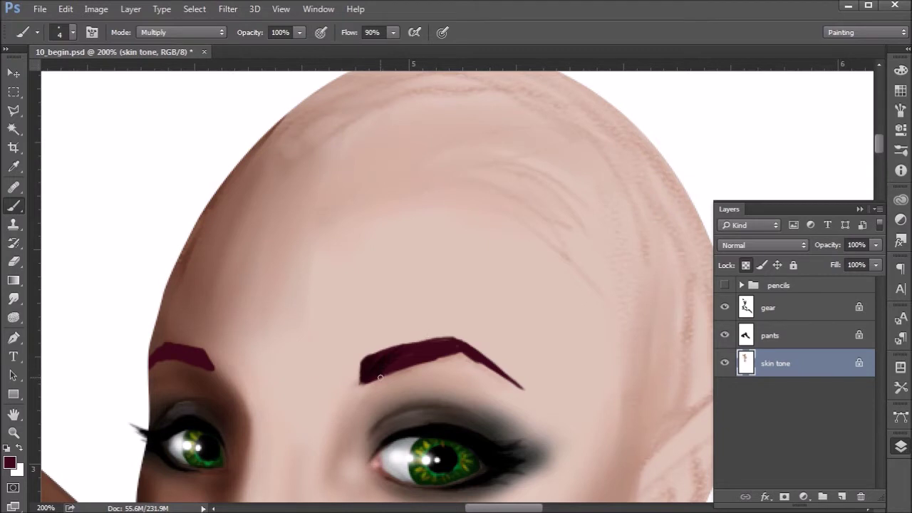
Step: Paint fine, darker hair strokes over both eyebrows, following the hair direction and roughening their inner ends
{"action": "mouse_move", "coordinate": [374, 372]}
{"action": "left_mouse_down"}
{"action": "mouse_move", "coordinate": [411, 333]}
{"action": "mouse_move", "coordinate": [417, 339]}
{"action": "left_mouse_up"}
{"action": "left_click_drag", "start_coordinate": [391, 369], "coordinate": [450, 333]}
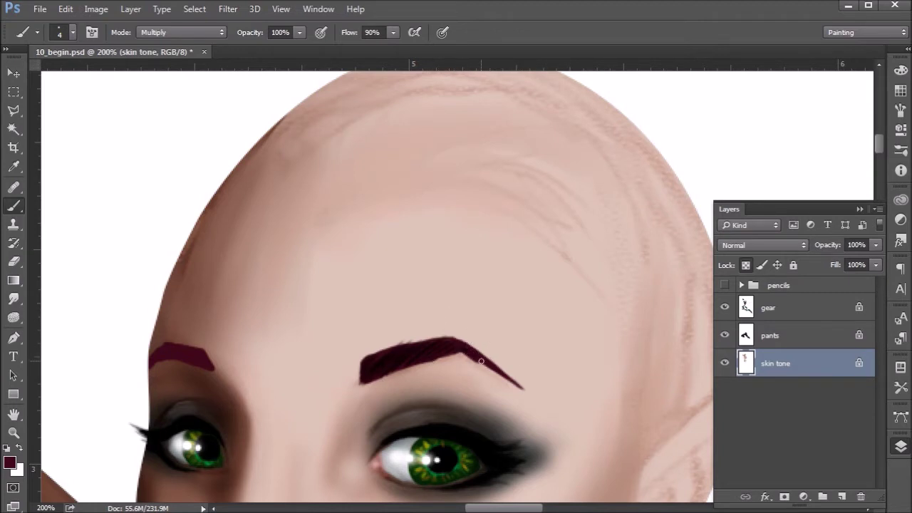
{"action": "left_click_drag", "start_coordinate": [456, 352], "coordinate": [516, 385]}
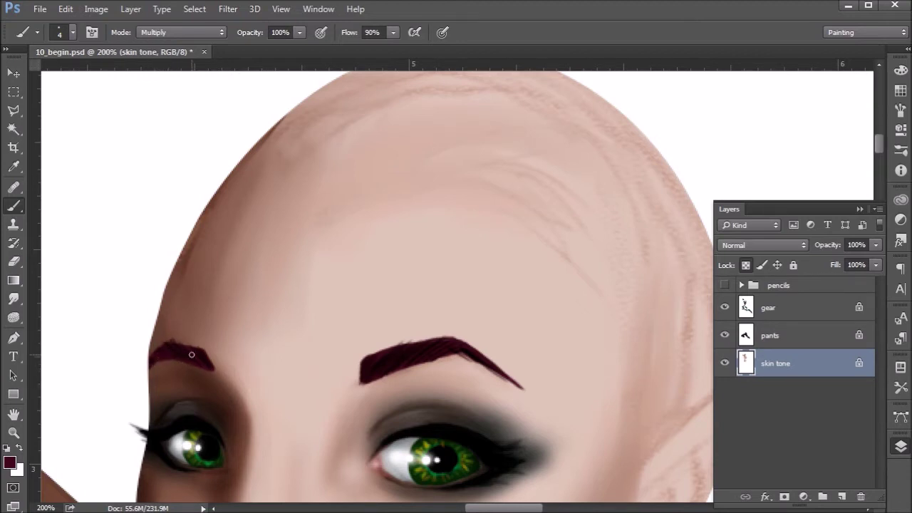
{"action": "left_click_drag", "start_coordinate": [207, 350], "coordinate": [219, 377]}
{"action": "left_click_drag", "start_coordinate": [358, 368], "coordinate": [356, 385]}
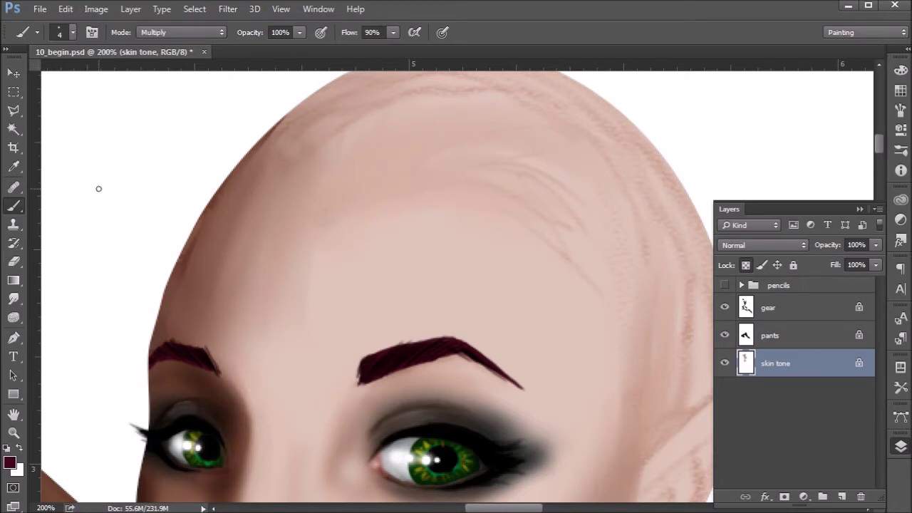
Step: Smudge the near eyebrow at 50% strength to soften the hair strokes along its edge
{"action": "left_click", "coordinate": [13, 213]}
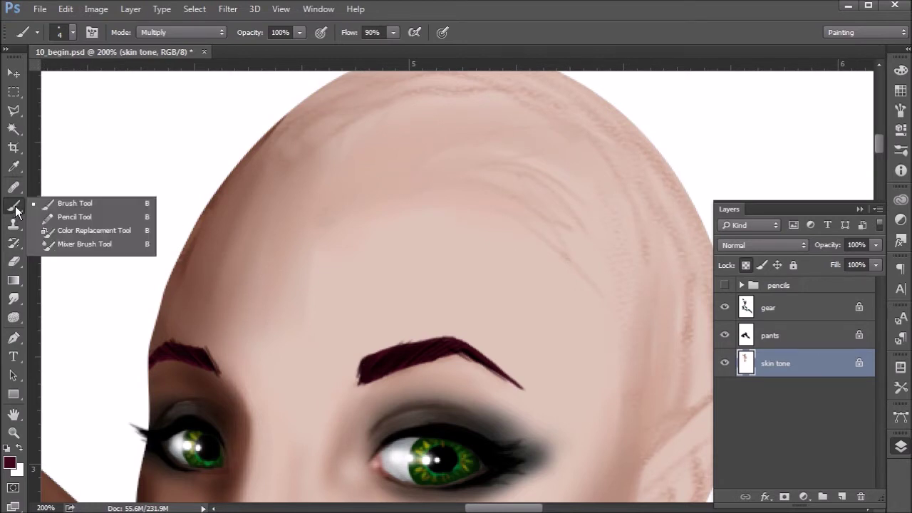
{"action": "left_click", "coordinate": [14, 299]}
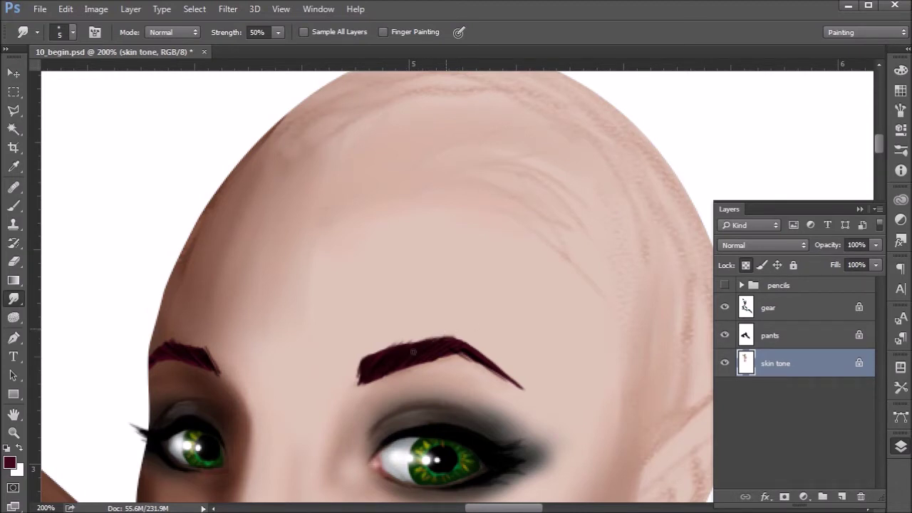
{"action": "left_click_drag", "start_coordinate": [379, 352], "coordinate": [383, 347]}
{"action": "key", "text": "ctrl+minus"}
{"action": "key", "text": "ctrl+minus"}
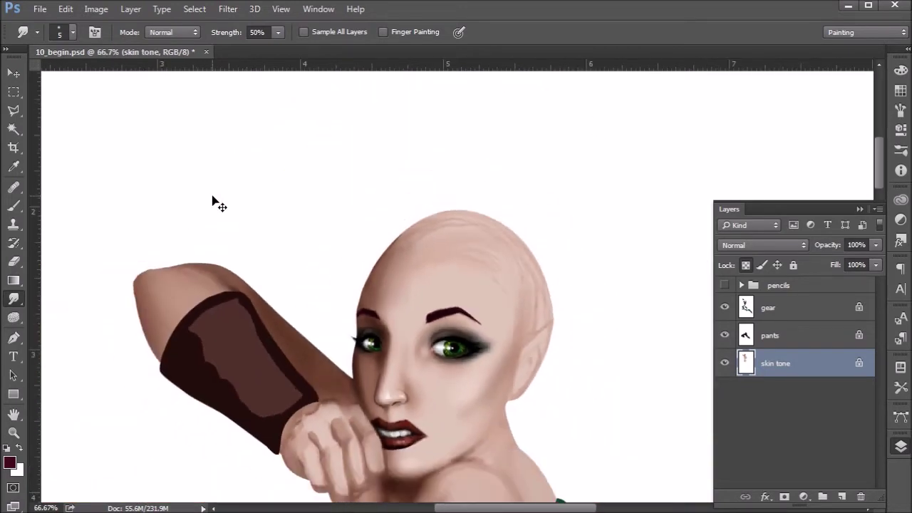
{"action": "key", "text": "ctrl+plus"}
{"action": "key", "text": "ctrl+plus"}
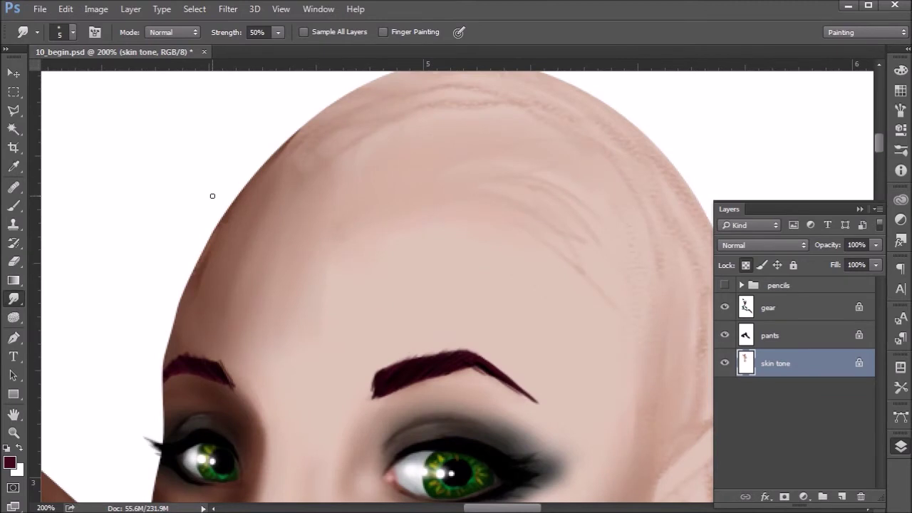
Step: Show the pencils layer group and check the hair sketch layer inside it
{"action": "left_click", "coordinate": [724, 285]}
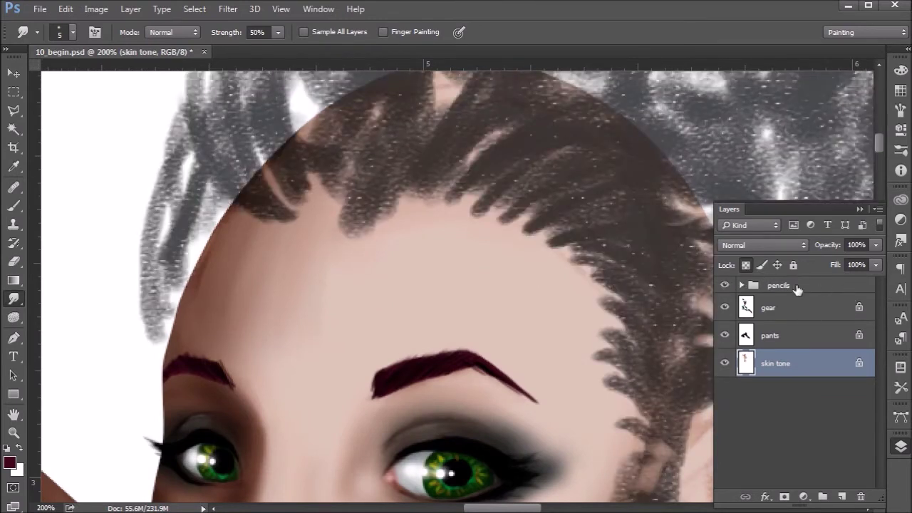
{"action": "left_click", "coordinate": [796, 287]}
{"action": "left_click", "coordinate": [741, 285]}
{"action": "left_click", "coordinate": [776, 336]}
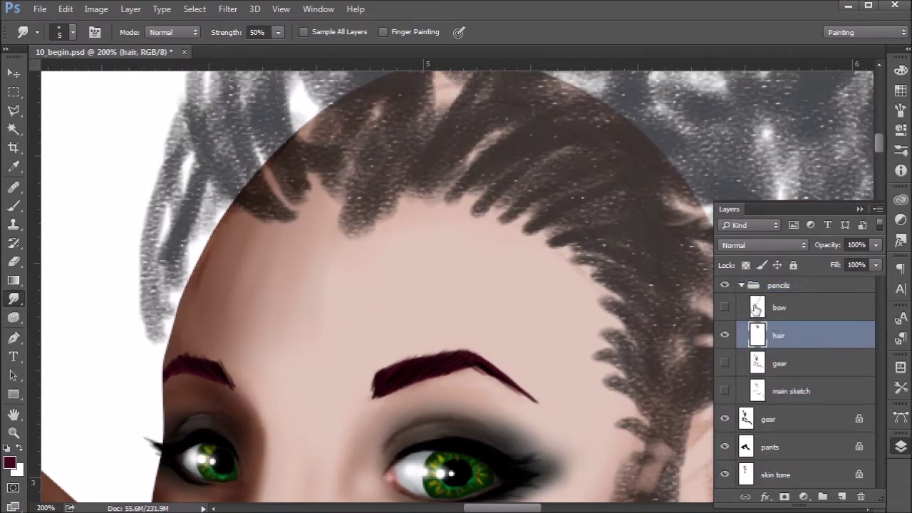
{"action": "left_click", "coordinate": [741, 285]}
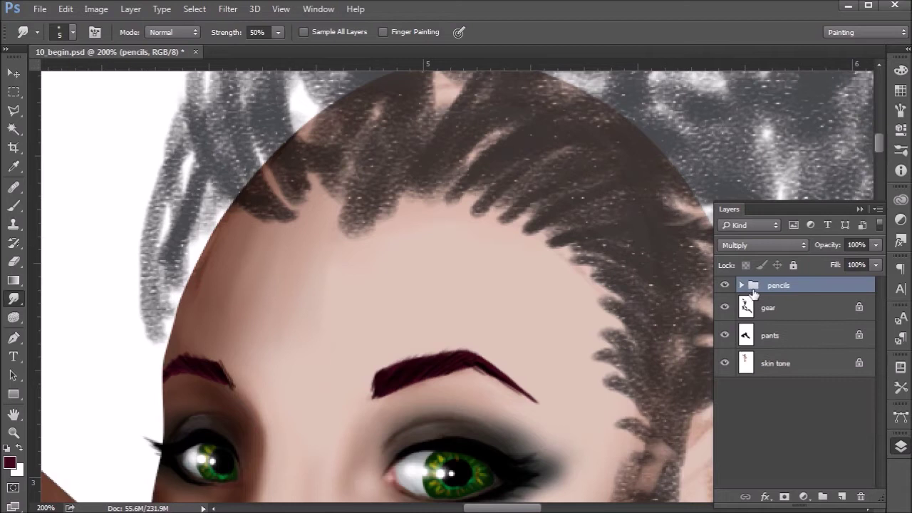
Step: Create a new layer directly above the skin tone layer and name it hair
{"action": "left_click", "coordinate": [801, 362]}
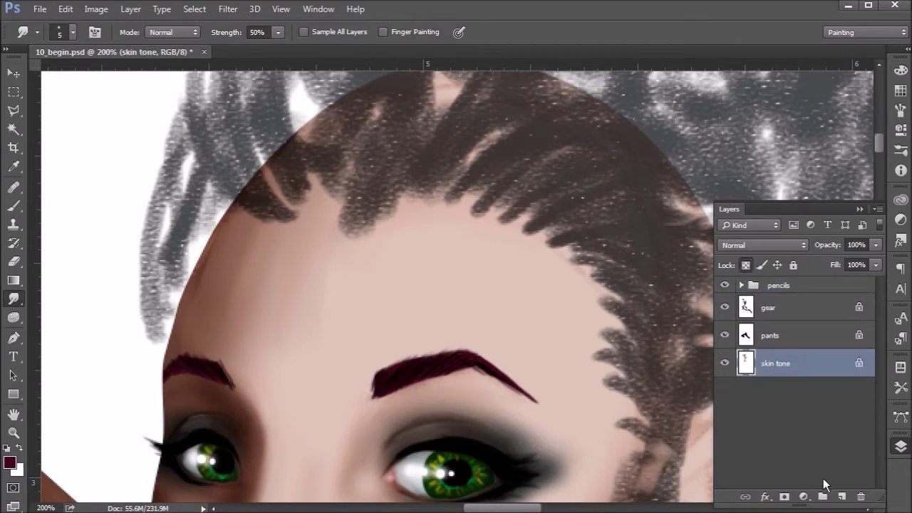
{"action": "left_click", "coordinate": [841, 496]}
{"action": "double_click", "coordinate": [778, 363]}
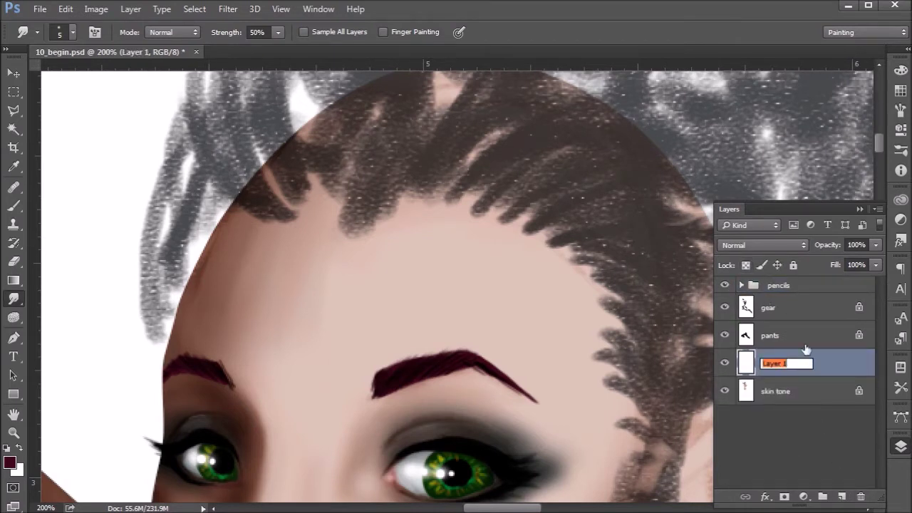
{"action": "type", "text": "hair"}
{"action": "key", "text": "Return"}
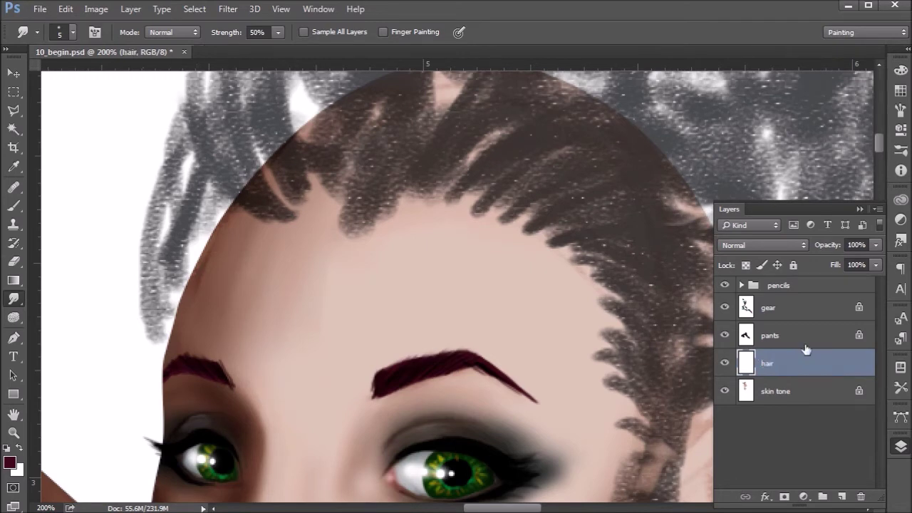
Step: Switch to the Brush tool, load the line tool preset and set its flow to 100%
{"action": "key", "text": "ctrl+minus"}
{"action": "key", "text": "ctrl+minus"}
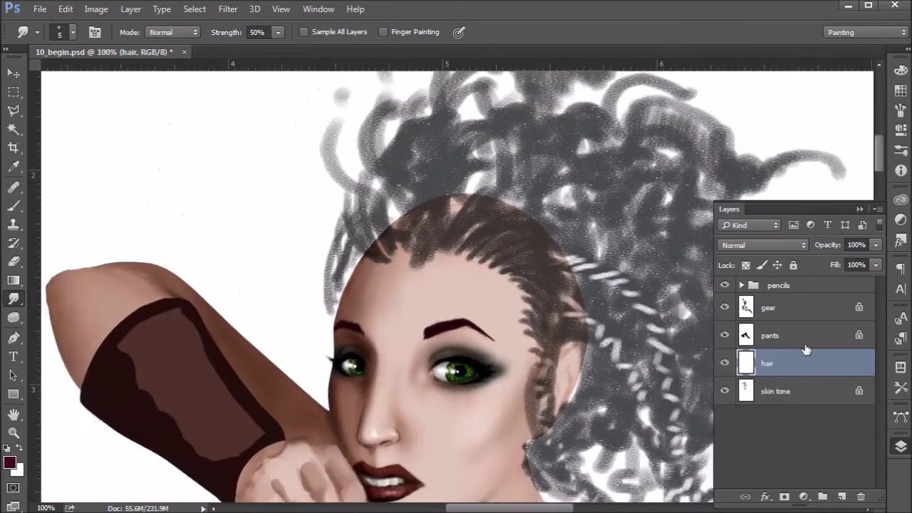
{"action": "key", "text": "b"}
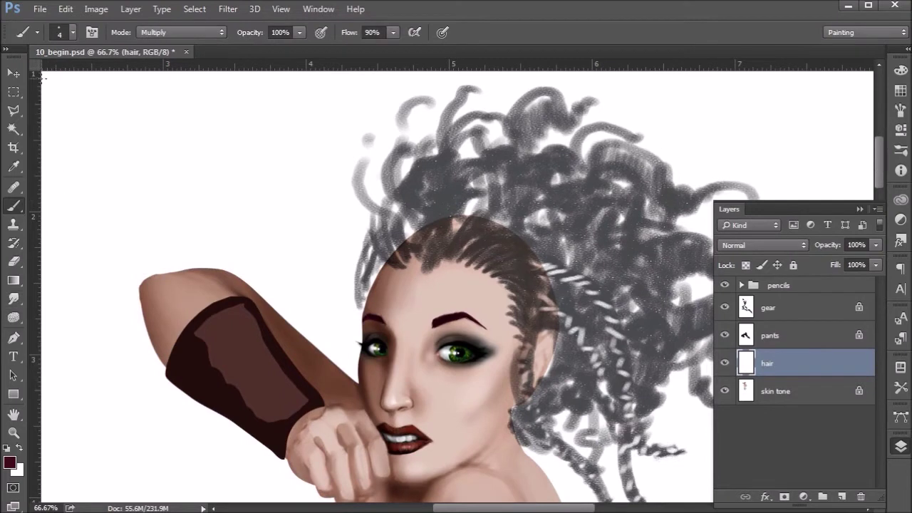
{"action": "left_click", "coordinate": [38, 30]}
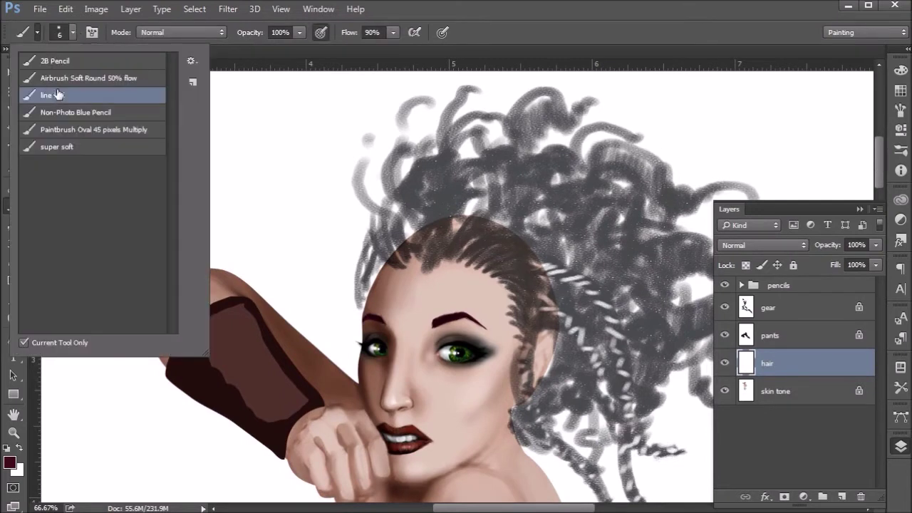
{"action": "left_click", "coordinate": [57, 96]}
{"action": "left_click", "coordinate": [372, 32]}
{"action": "type", "text": "100"}
{"action": "key", "text": "Return"}
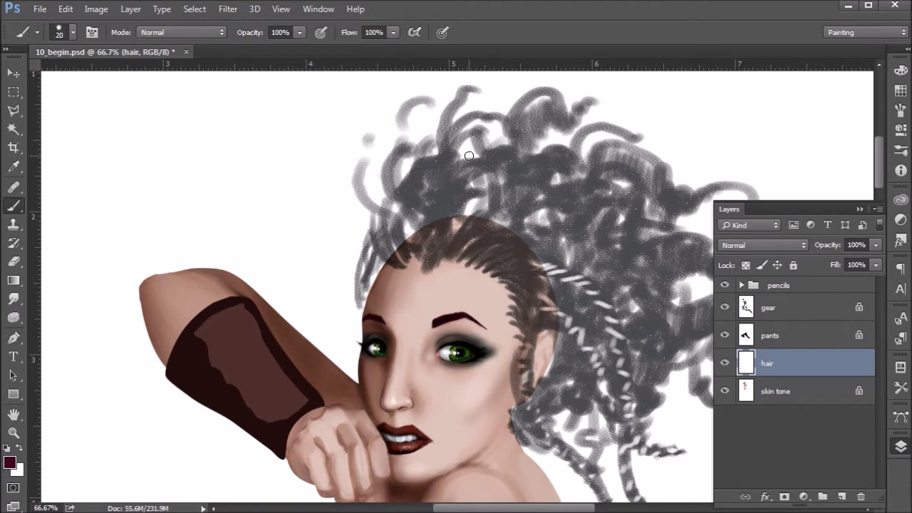
Step: Enlarge the brush to 60 px and paint the main mass of hair in dark maroon over the pencil sketch
{"action": "key", "text": "bracketright"}
{"action": "key", "text": "bracketright"}
{"action": "key", "text": "bracketright"}
{"action": "key", "text": "bracketright"}
{"action": "key", "text": "bracketright"}
{"action": "key", "text": "bracketright"}
{"action": "mouse_move", "coordinate": [515, 261]}
{"action": "left_mouse_down"}
{"action": "mouse_move", "coordinate": [536, 270]}
{"action": "mouse_move", "coordinate": [476, 244]}
{"action": "mouse_move", "coordinate": [492, 259]}
{"action": "mouse_move", "coordinate": [463, 246]}
{"action": "mouse_move", "coordinate": [480, 253]}
{"action": "mouse_move", "coordinate": [398, 253]}
{"action": "mouse_move", "coordinate": [406, 191]}
{"action": "mouse_move", "coordinate": [408, 234]}
{"action": "mouse_move", "coordinate": [418, 218]}
{"action": "mouse_move", "coordinate": [451, 227]}
{"action": "mouse_move", "coordinate": [403, 242]}
{"action": "mouse_move", "coordinate": [436, 253]}
{"action": "mouse_move", "coordinate": [410, 251]}
{"action": "mouse_move", "coordinate": [540, 276]}
{"action": "mouse_move", "coordinate": [510, 255]}
{"action": "mouse_move", "coordinate": [501, 260]}
{"action": "mouse_move", "coordinate": [525, 284]}
{"action": "mouse_move", "coordinate": [513, 269]}
{"action": "mouse_move", "coordinate": [533, 307]}
{"action": "mouse_move", "coordinate": [515, 277]}
{"action": "mouse_move", "coordinate": [530, 323]}
{"action": "mouse_move", "coordinate": [524, 293]}
{"action": "left_mouse_up"}
{"action": "mouse_move", "coordinate": [527, 347]}
{"action": "left_mouse_down"}
{"action": "mouse_move", "coordinate": [514, 282]}
{"action": "mouse_move", "coordinate": [525, 334]}
{"action": "mouse_move", "coordinate": [513, 279]}
{"action": "mouse_move", "coordinate": [495, 266]}
{"action": "mouse_move", "coordinate": [524, 305]}
{"action": "mouse_move", "coordinate": [507, 280]}
{"action": "mouse_move", "coordinate": [530, 346]}
{"action": "mouse_move", "coordinate": [519, 286]}
{"action": "mouse_move", "coordinate": [528, 400]}
{"action": "mouse_move", "coordinate": [519, 273]}
{"action": "mouse_move", "coordinate": [525, 397]}
{"action": "mouse_move", "coordinate": [544, 446]}
{"action": "mouse_move", "coordinate": [533, 416]}
{"action": "mouse_move", "coordinate": [519, 413]}
{"action": "mouse_move", "coordinate": [532, 409]}
{"action": "mouse_move", "coordinate": [515, 383]}
{"action": "mouse_move", "coordinate": [519, 371]}
{"action": "mouse_move", "coordinate": [527, 426]}
{"action": "mouse_move", "coordinate": [520, 400]}
{"action": "mouse_move", "coordinate": [517, 408]}
{"action": "mouse_move", "coordinate": [531, 436]}
{"action": "mouse_move", "coordinate": [546, 440]}
{"action": "mouse_move", "coordinate": [530, 414]}
{"action": "mouse_move", "coordinate": [562, 406]}
{"action": "mouse_move", "coordinate": [538, 404]}
{"action": "mouse_move", "coordinate": [568, 334]}
{"action": "mouse_move", "coordinate": [562, 358]}
{"action": "mouse_move", "coordinate": [567, 324]}
{"action": "mouse_move", "coordinate": [551, 302]}
{"action": "mouse_move", "coordinate": [534, 339]}
{"action": "mouse_move", "coordinate": [563, 305]}
{"action": "mouse_move", "coordinate": [569, 376]}
{"action": "mouse_move", "coordinate": [563, 286]}
{"action": "mouse_move", "coordinate": [552, 314]}
{"action": "mouse_move", "coordinate": [546, 290]}
{"action": "mouse_move", "coordinate": [548, 313]}
{"action": "mouse_move", "coordinate": [560, 278]}
{"action": "mouse_move", "coordinate": [552, 238]}
{"action": "mouse_move", "coordinate": [497, 240]}
{"action": "mouse_move", "coordinate": [543, 263]}
{"action": "mouse_move", "coordinate": [548, 255]}
{"action": "mouse_move", "coordinate": [522, 240]}
{"action": "mouse_move", "coordinate": [413, 197]}
{"action": "mouse_move", "coordinate": [405, 212]}
{"action": "mouse_move", "coordinate": [426, 195]}
{"action": "mouse_move", "coordinate": [440, 198]}
{"action": "mouse_move", "coordinate": [413, 195]}
{"action": "mouse_move", "coordinate": [467, 163]}
{"action": "mouse_move", "coordinate": [433, 195]}
{"action": "mouse_move", "coordinate": [488, 128]}
{"action": "mouse_move", "coordinate": [468, 179]}
{"action": "mouse_move", "coordinate": [490, 168]}
{"action": "mouse_move", "coordinate": [419, 207]}
{"action": "mouse_move", "coordinate": [514, 179]}
{"action": "mouse_move", "coordinate": [503, 198]}
{"action": "mouse_move", "coordinate": [513, 215]}
{"action": "mouse_move", "coordinate": [533, 179]}
{"action": "mouse_move", "coordinate": [549, 193]}
{"action": "mouse_move", "coordinate": [599, 171]}
{"action": "mouse_move", "coordinate": [591, 146]}
{"action": "mouse_move", "coordinate": [570, 176]}
{"action": "mouse_move", "coordinate": [641, 162]}
{"action": "mouse_move", "coordinate": [482, 146]}
{"action": "mouse_move", "coordinate": [443, 157]}
{"action": "mouse_move", "coordinate": [481, 166]}
{"action": "mouse_move", "coordinate": [505, 189]}
{"action": "mouse_move", "coordinate": [494, 188]}
{"action": "mouse_move", "coordinate": [573, 184]}
{"action": "mouse_move", "coordinate": [545, 170]}
{"action": "mouse_move", "coordinate": [536, 186]}
{"action": "mouse_move", "coordinate": [539, 173]}
{"action": "mouse_move", "coordinate": [567, 206]}
{"action": "left_mouse_up"}
{"action": "mouse_move", "coordinate": [484, 208]}
{"action": "left_mouse_down"}
{"action": "mouse_move", "coordinate": [489, 257]}
{"action": "mouse_move", "coordinate": [503, 250]}
{"action": "mouse_move", "coordinate": [515, 267]}
{"action": "mouse_move", "coordinate": [527, 242]}
{"action": "mouse_move", "coordinate": [547, 258]}
{"action": "mouse_move", "coordinate": [565, 242]}
{"action": "mouse_move", "coordinate": [613, 240]}
{"action": "left_mouse_up"}
{"action": "mouse_move", "coordinate": [501, 241]}
{"action": "left_mouse_down"}
{"action": "mouse_move", "coordinate": [488, 285]}
{"action": "mouse_move", "coordinate": [510, 317]}
{"action": "mouse_move", "coordinate": [499, 327]}
{"action": "mouse_move", "coordinate": [543, 310]}
{"action": "mouse_move", "coordinate": [613, 303]}
{"action": "left_mouse_up"}
{"action": "mouse_move", "coordinate": [525, 299]}
{"action": "left_mouse_down"}
{"action": "mouse_move", "coordinate": [627, 307]}
{"action": "mouse_move", "coordinate": [493, 307]}
{"action": "mouse_move", "coordinate": [513, 322]}
{"action": "mouse_move", "coordinate": [504, 280]}
{"action": "mouse_move", "coordinate": [483, 285]}
{"action": "mouse_move", "coordinate": [501, 296]}
{"action": "mouse_move", "coordinate": [515, 282]}
{"action": "mouse_move", "coordinate": [566, 313]}
{"action": "mouse_move", "coordinate": [507, 259]}
{"action": "mouse_move", "coordinate": [497, 299]}
{"action": "mouse_move", "coordinate": [597, 261]}
{"action": "mouse_move", "coordinate": [698, 249]}
{"action": "mouse_move", "coordinate": [537, 323]}
{"action": "mouse_move", "coordinate": [490, 319]}
{"action": "mouse_move", "coordinate": [569, 302]}
{"action": "mouse_move", "coordinate": [504, 287]}
{"action": "mouse_move", "coordinate": [552, 265]}
{"action": "mouse_move", "coordinate": [596, 270]}
{"action": "mouse_move", "coordinate": [529, 284]}
{"action": "mouse_move", "coordinate": [591, 301]}
{"action": "left_mouse_up"}
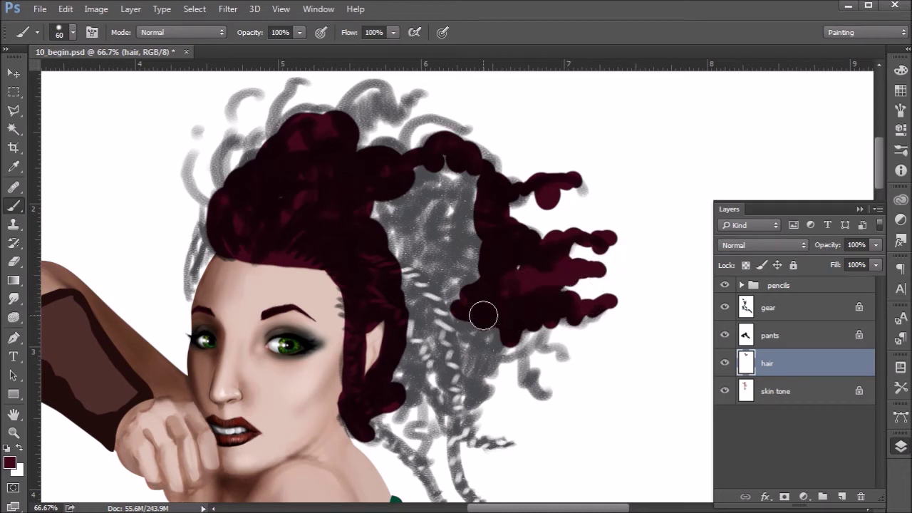
{"action": "mouse_move", "coordinate": [527, 305]}
{"action": "left_mouse_down"}
{"action": "mouse_move", "coordinate": [490, 314]}
{"action": "mouse_move", "coordinate": [502, 354]}
{"action": "mouse_move", "coordinate": [492, 380]}
{"action": "mouse_move", "coordinate": [514, 368]}
{"action": "mouse_move", "coordinate": [526, 381]}
{"action": "mouse_move", "coordinate": [590, 397]}
{"action": "mouse_move", "coordinate": [470, 341]}
{"action": "mouse_move", "coordinate": [495, 343]}
{"action": "mouse_move", "coordinate": [456, 342]}
{"action": "mouse_move", "coordinate": [426, 361]}
{"action": "mouse_move", "coordinate": [432, 384]}
{"action": "mouse_move", "coordinate": [460, 391]}
{"action": "mouse_move", "coordinate": [462, 378]}
{"action": "mouse_move", "coordinate": [418, 371]}
{"action": "mouse_move", "coordinate": [369, 418]}
{"action": "mouse_move", "coordinate": [414, 418]}
{"action": "mouse_move", "coordinate": [402, 430]}
{"action": "mouse_move", "coordinate": [442, 431]}
{"action": "mouse_move", "coordinate": [440, 441]}
{"action": "mouse_move", "coordinate": [461, 430]}
{"action": "mouse_move", "coordinate": [507, 442]}
{"action": "mouse_move", "coordinate": [436, 393]}
{"action": "mouse_move", "coordinate": [408, 385]}
{"action": "mouse_move", "coordinate": [401, 393]}
{"action": "mouse_move", "coordinate": [425, 355]}
{"action": "mouse_move", "coordinate": [418, 341]}
{"action": "mouse_move", "coordinate": [393, 370]}
{"action": "mouse_move", "coordinate": [462, 297]}
{"action": "mouse_move", "coordinate": [415, 354]}
{"action": "mouse_move", "coordinate": [378, 424]}
{"action": "mouse_move", "coordinate": [373, 411]}
{"action": "mouse_move", "coordinate": [455, 343]}
{"action": "mouse_move", "coordinate": [456, 295]}
{"action": "mouse_move", "coordinate": [479, 267]}
{"action": "mouse_move", "coordinate": [511, 271]}
{"action": "mouse_move", "coordinate": [429, 203]}
{"action": "mouse_move", "coordinate": [403, 201]}
{"action": "mouse_move", "coordinate": [397, 166]}
{"action": "mouse_move", "coordinate": [374, 158]}
{"action": "mouse_move", "coordinate": [353, 132]}
{"action": "mouse_move", "coordinate": [336, 144]}
{"action": "mouse_move", "coordinate": [341, 126]}
{"action": "mouse_move", "coordinate": [324, 115]}
{"action": "mouse_move", "coordinate": [317, 93]}
{"action": "mouse_move", "coordinate": [294, 143]}
{"action": "mouse_move", "coordinate": [264, 159]}
{"action": "mouse_move", "coordinate": [248, 189]}
{"action": "mouse_move", "coordinate": [216, 191]}
{"action": "mouse_move", "coordinate": [218, 208]}
{"action": "mouse_move", "coordinate": [198, 223]}
{"action": "mouse_move", "coordinate": [226, 209]}
{"action": "mouse_move", "coordinate": [239, 160]}
{"action": "mouse_move", "coordinate": [221, 128]}
{"action": "mouse_move", "coordinate": [236, 185]}
{"action": "mouse_move", "coordinate": [220, 218]}
{"action": "mouse_move", "coordinate": [341, 157]}
{"action": "mouse_move", "coordinate": [425, 176]}
{"action": "mouse_move", "coordinate": [378, 218]}
{"action": "mouse_move", "coordinate": [405, 234]}
{"action": "mouse_move", "coordinate": [451, 218]}
{"action": "mouse_move", "coordinate": [423, 256]}
{"action": "mouse_move", "coordinate": [463, 301]}
{"action": "mouse_move", "coordinate": [534, 236]}
{"action": "mouse_move", "coordinate": [427, 163]}
{"action": "mouse_move", "coordinate": [555, 285]}
{"action": "mouse_move", "coordinate": [571, 257]}
{"action": "left_mouse_up"}
{"action": "left_click_drag", "start_coordinate": [461, 178], "coordinate": [443, 172]}
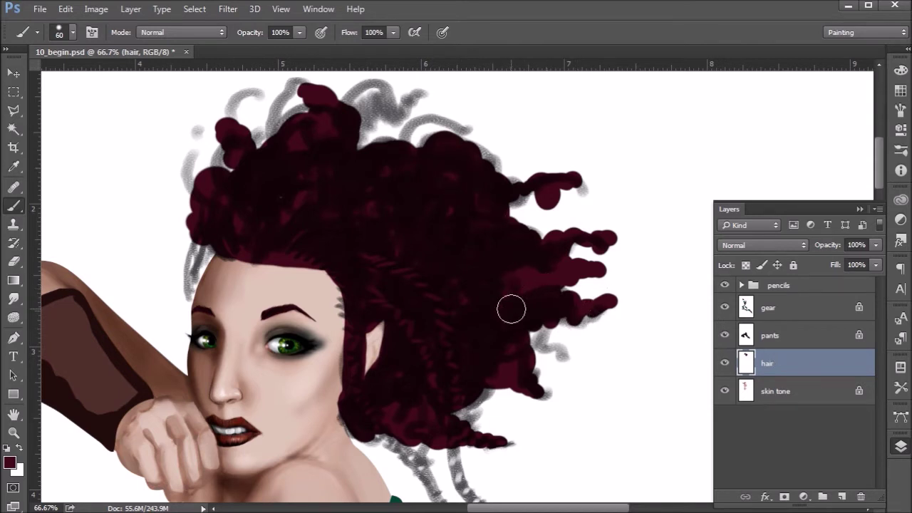
Step: Reduce the brush to 30 px and paint the two thin braids behind the shoulder and the small lock at the hair's lower edge
{"action": "left_click_drag", "start_coordinate": [571, 341], "coordinate": [568, 223]}
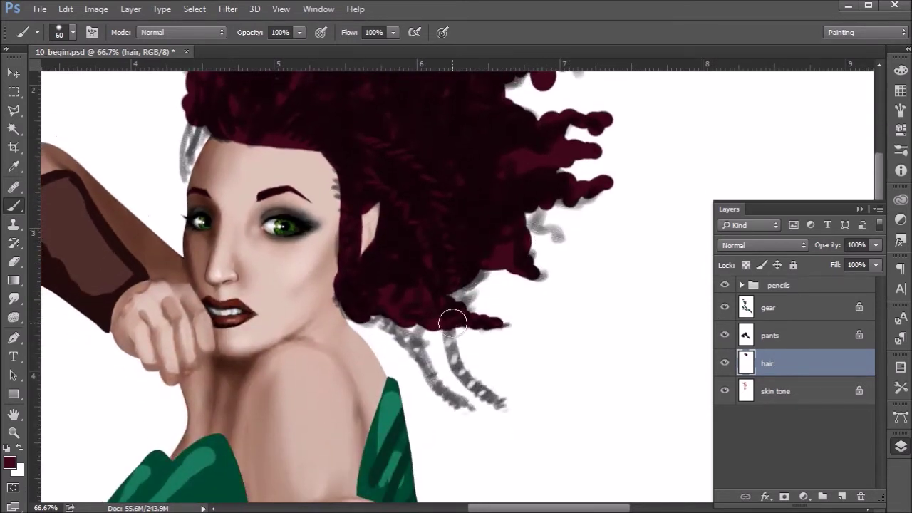
{"action": "key", "text": "bracketleft"}
{"action": "key", "text": "bracketleft"}
{"action": "key", "text": "bracketleft"}
{"action": "mouse_move", "coordinate": [449, 334]}
{"action": "left_mouse_down"}
{"action": "mouse_move", "coordinate": [467, 381]}
{"action": "mouse_move", "coordinate": [497, 403]}
{"action": "left_mouse_up"}
{"action": "mouse_move", "coordinate": [372, 307]}
{"action": "left_mouse_down"}
{"action": "mouse_move", "coordinate": [410, 338]}
{"action": "mouse_move", "coordinate": [463, 409]}
{"action": "left_mouse_up"}
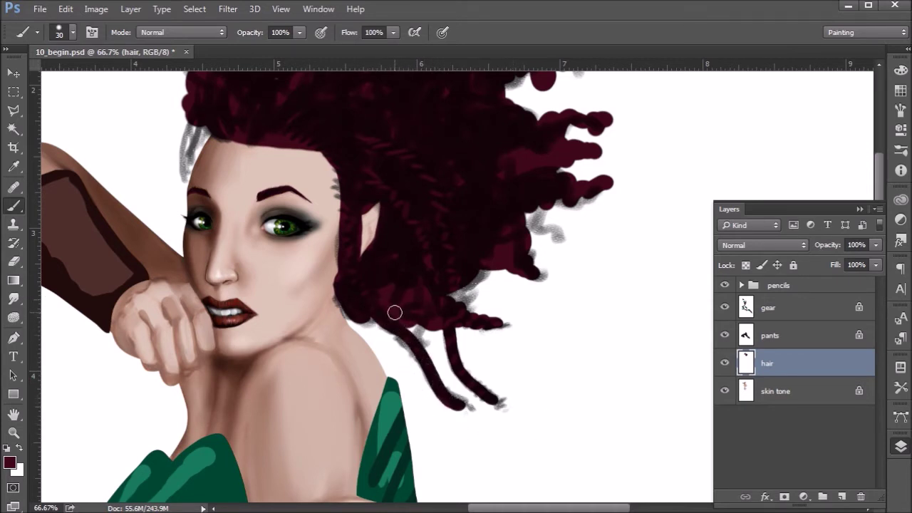
{"action": "left_click_drag", "start_coordinate": [365, 306], "coordinate": [396, 331]}
{"action": "left_click_drag", "start_coordinate": [472, 274], "coordinate": [527, 300]}
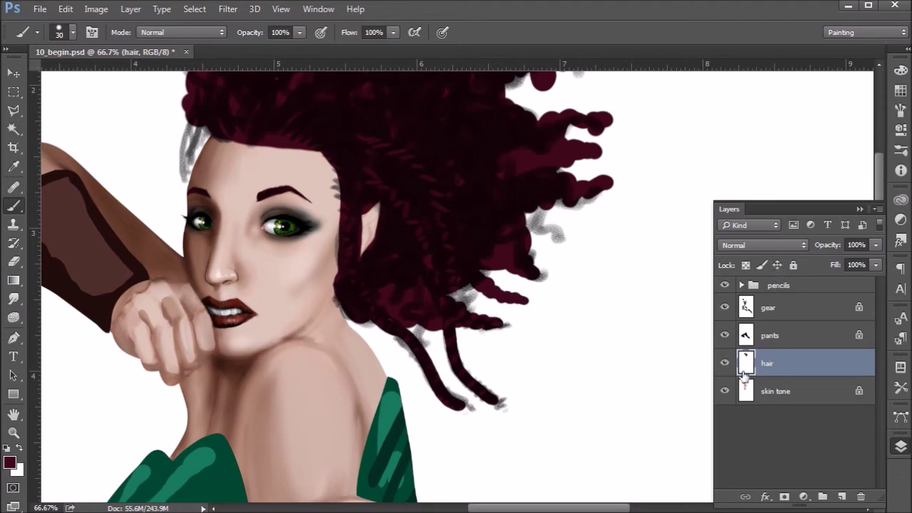
Step: Hide the pencils layer group and fill the hair's remaining gaps, extending it down the far temple with a 15 px brush
{"action": "left_click", "coordinate": [724, 285]}
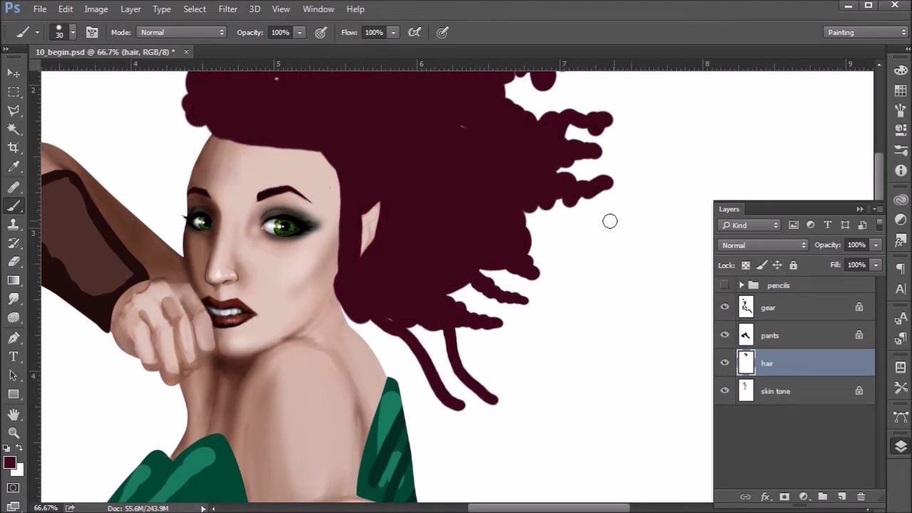
{"action": "mouse_move", "coordinate": [460, 211]}
{"action": "left_mouse_down"}
{"action": "mouse_move", "coordinate": [520, 189]}
{"action": "mouse_move", "coordinate": [531, 230]}
{"action": "left_mouse_up"}
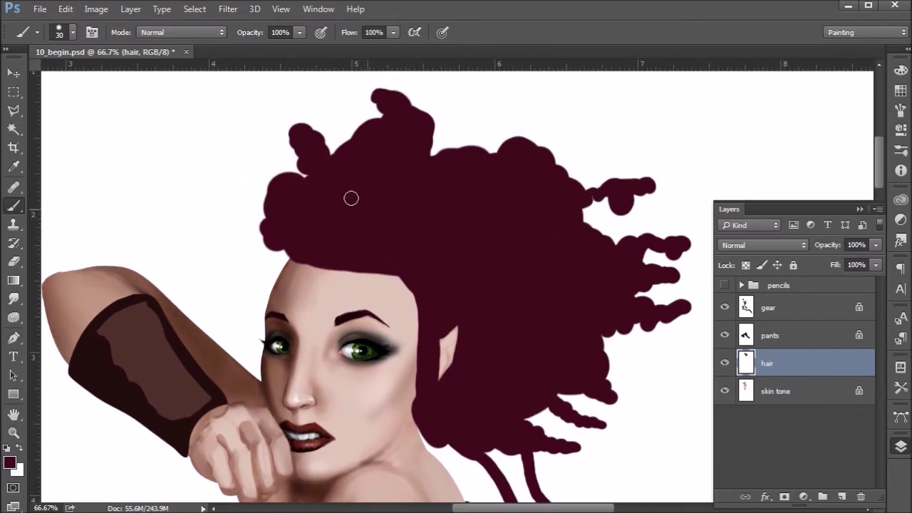
{"action": "key", "text": "ctrl+plus"}
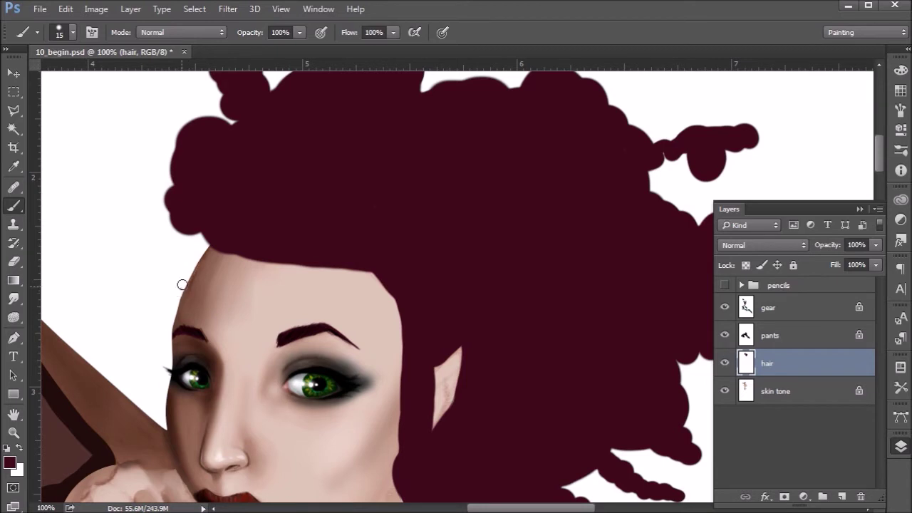
{"action": "mouse_move", "coordinate": [182, 288]}
{"action": "left_mouse_down"}
{"action": "mouse_move", "coordinate": [214, 234]}
{"action": "mouse_move", "coordinate": [191, 268]}
{"action": "mouse_move", "coordinate": [205, 240]}
{"action": "mouse_move", "coordinate": [190, 226]}
{"action": "mouse_move", "coordinate": [188, 255]}
{"action": "left_mouse_up"}
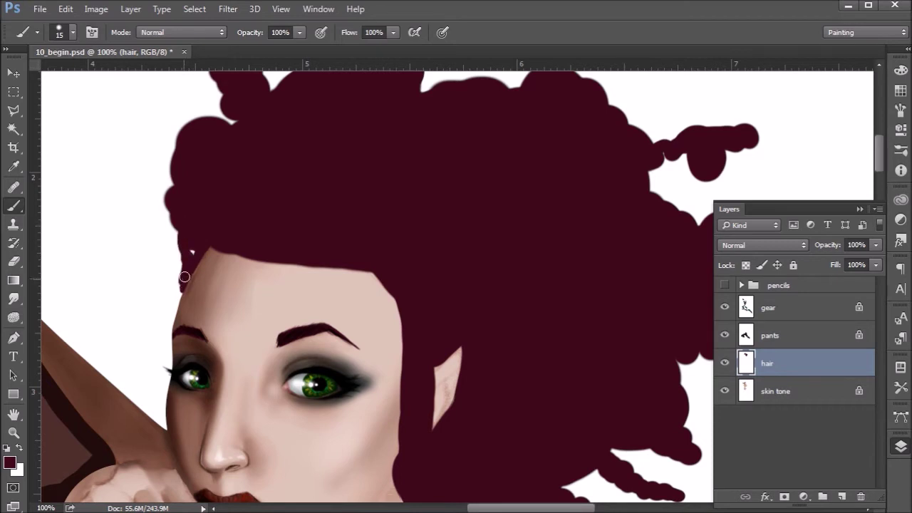
{"action": "left_click_drag", "start_coordinate": [181, 289], "coordinate": [183, 247]}
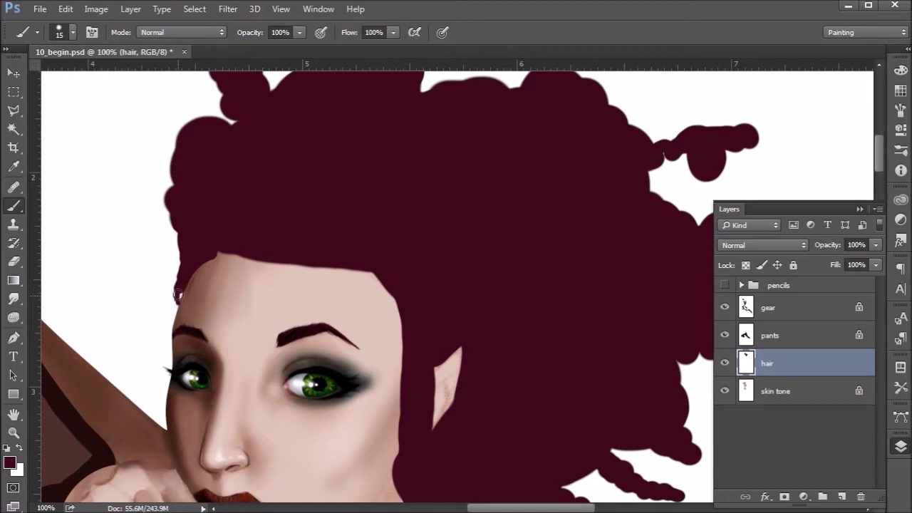
{"action": "left_click_drag", "start_coordinate": [184, 287], "coordinate": [181, 229]}
Step: Refine the hairline across the forehead and near temple, and smudge its edge at 50% strength into short hair strands
{"action": "left_click_drag", "start_coordinate": [250, 258], "coordinate": [334, 267]}
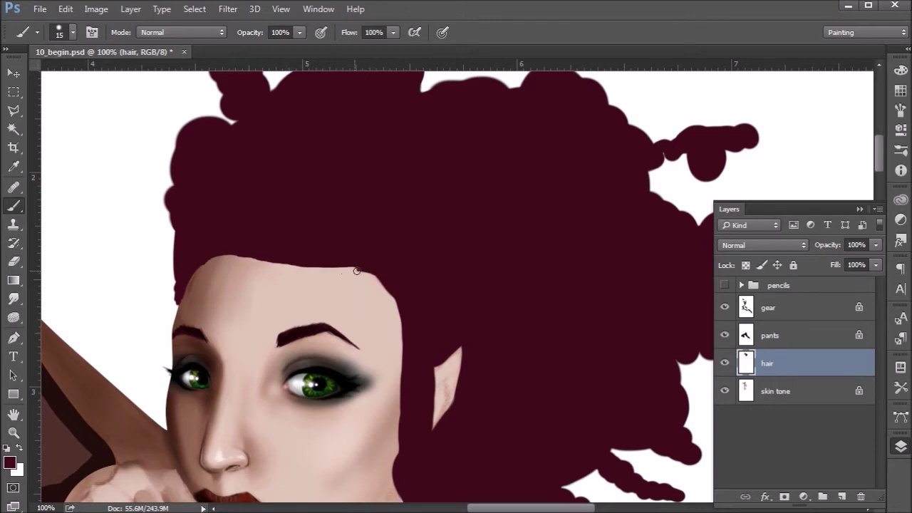
{"action": "left_click_drag", "start_coordinate": [378, 281], "coordinate": [404, 325]}
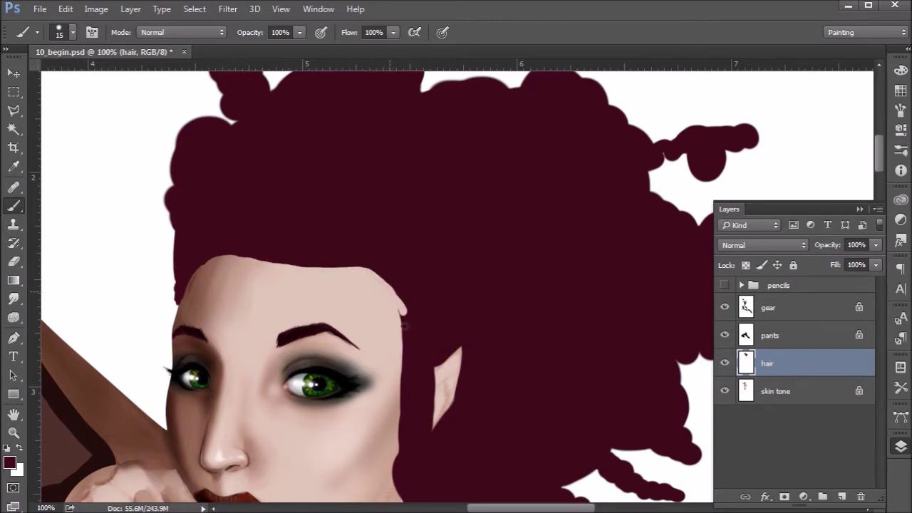
{"action": "right_click", "coordinate": [441, 259]}
{"action": "left_click", "coordinate": [311, 229]}
{"action": "left_click_drag", "start_coordinate": [381, 271], "coordinate": [406, 314]}
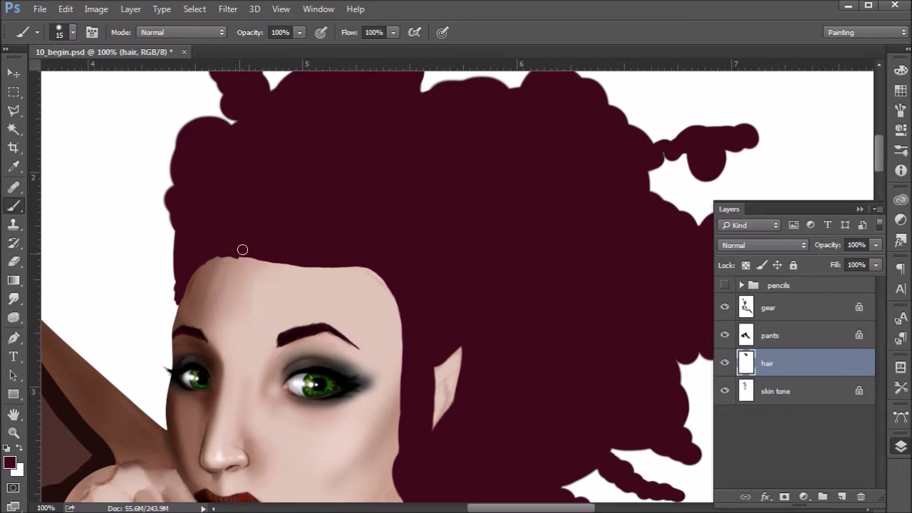
{"action": "key", "text": "shift+r"}
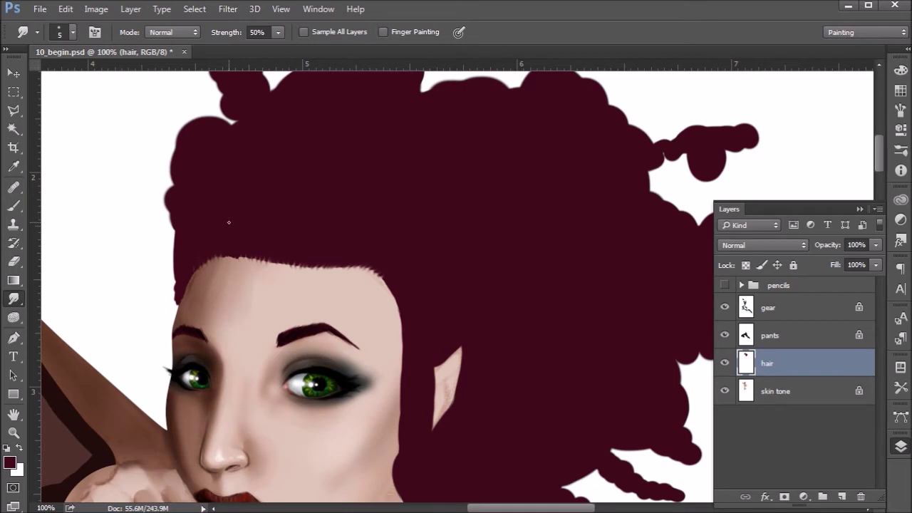
{"action": "left_click", "coordinate": [14, 205]}
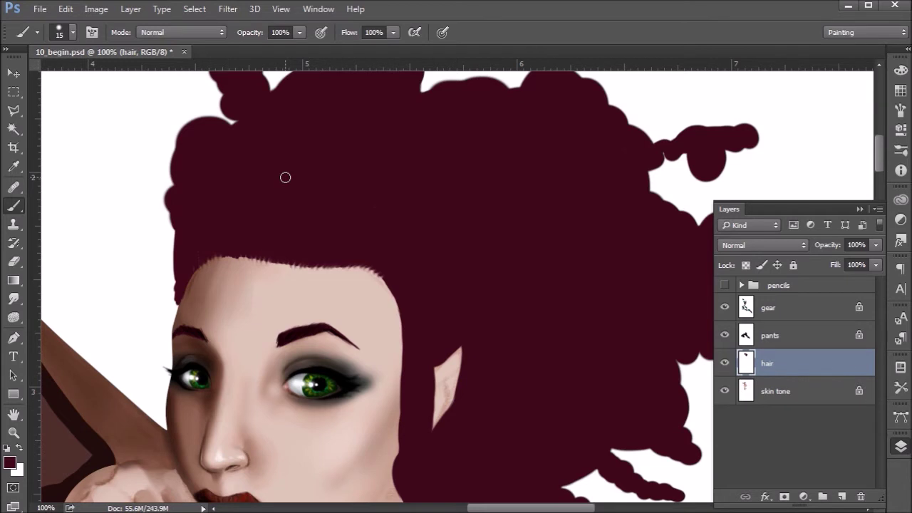
Step: Compare the bristle brush presets and choose Flat Fan High Bristle Count at 15 px for the Brush tool
{"action": "key", "text": "ctrl+minus"}
{"action": "key", "text": "ctrl+minus"}
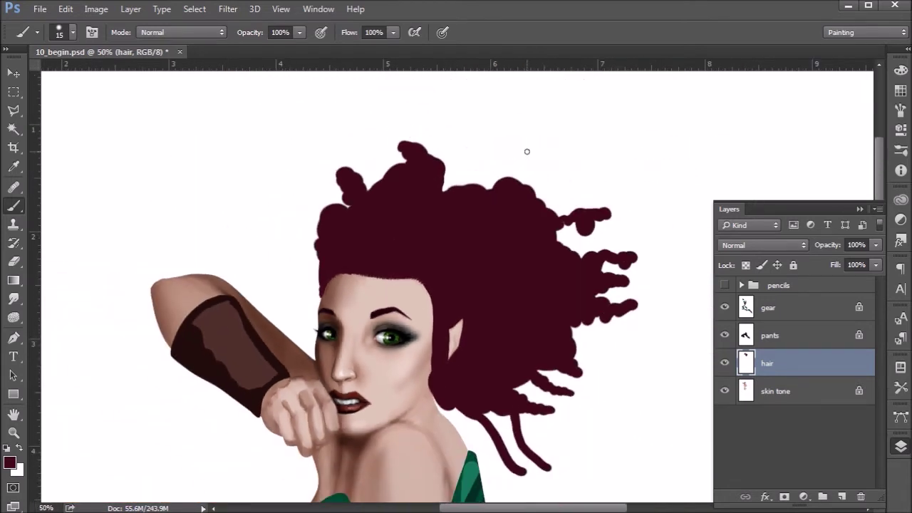
{"action": "left_click", "coordinate": [57, 32]}
{"action": "left_click", "coordinate": [74, 34]}
{"action": "left_click", "coordinate": [73, 33]}
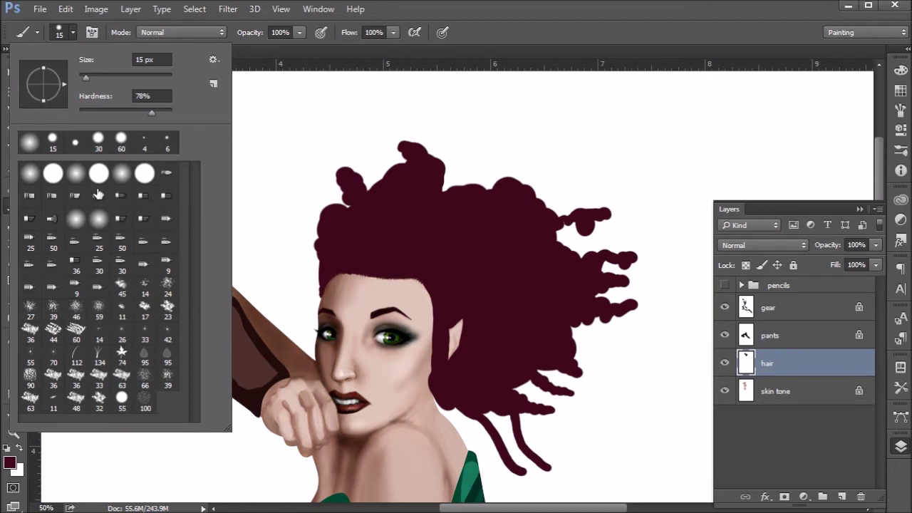
{"action": "left_click", "coordinate": [143, 197]}
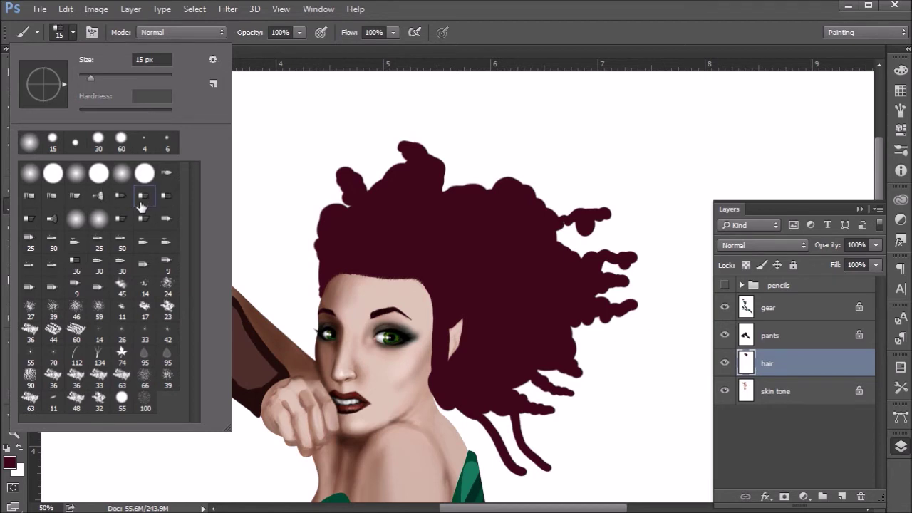
{"action": "left_click", "coordinate": [901, 151]}
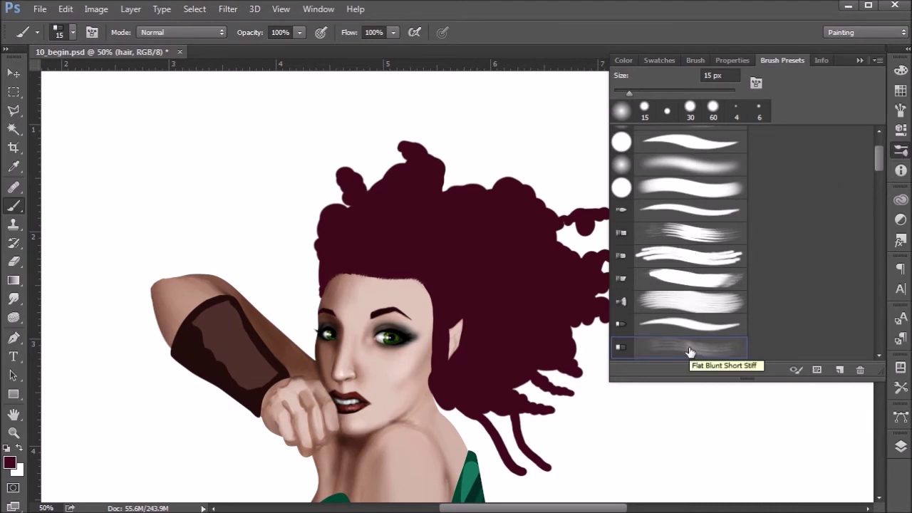
{"action": "left_click_drag", "start_coordinate": [881, 173], "coordinate": [881, 182]}
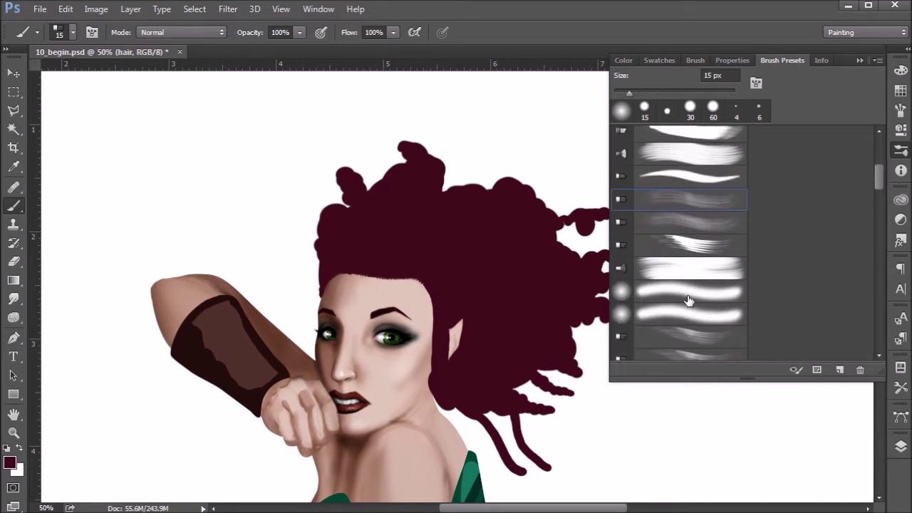
{"action": "left_click", "coordinate": [693, 269]}
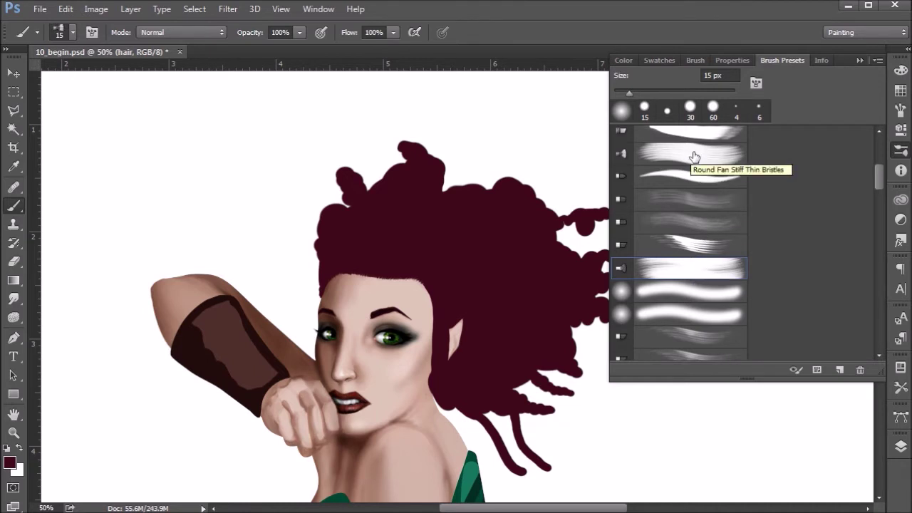
{"action": "left_click", "coordinate": [685, 245]}
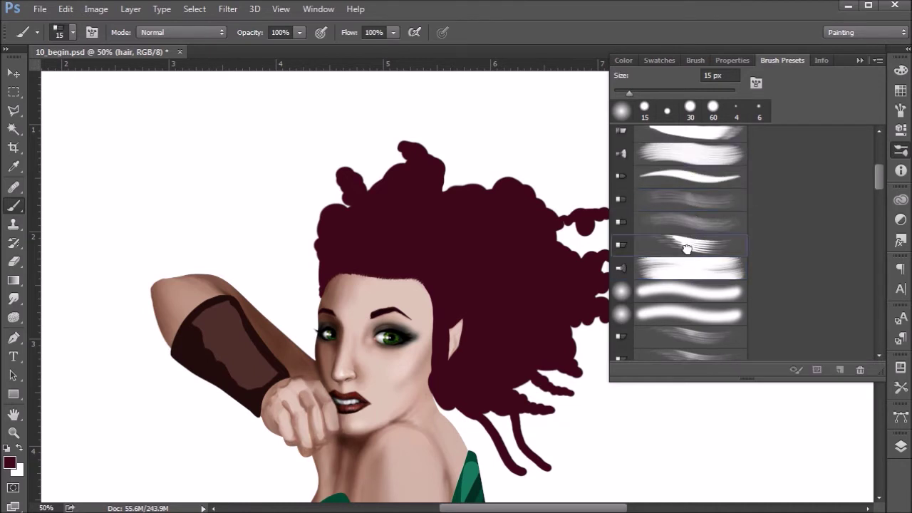
{"action": "left_click", "coordinate": [689, 270]}
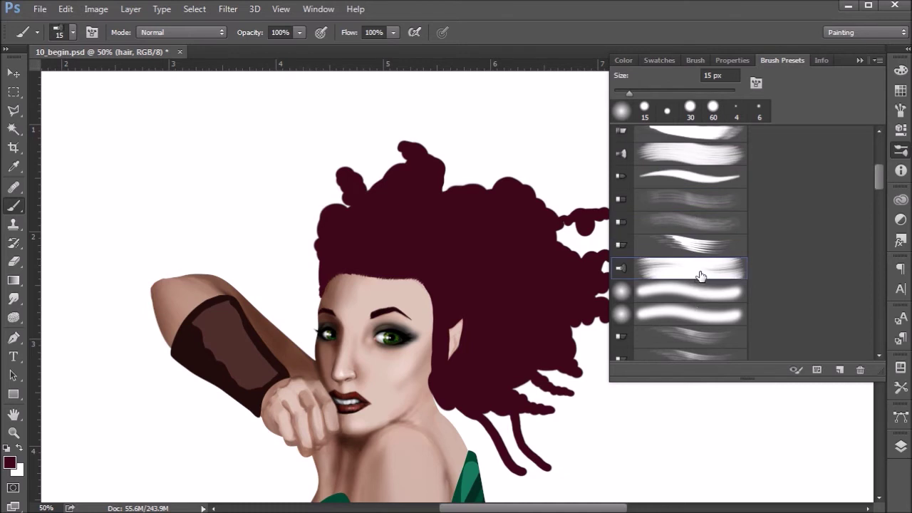
{"action": "double_click", "coordinate": [696, 270]}
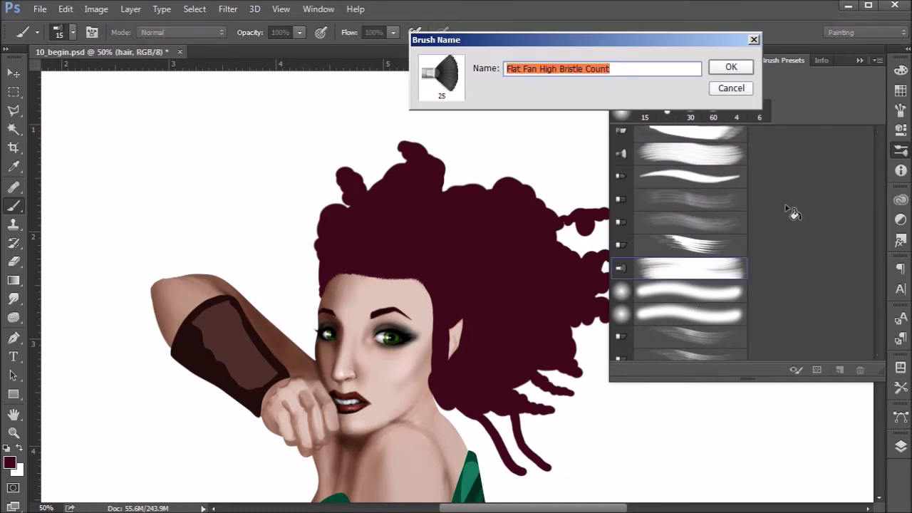
{"action": "left_click", "coordinate": [745, 91]}
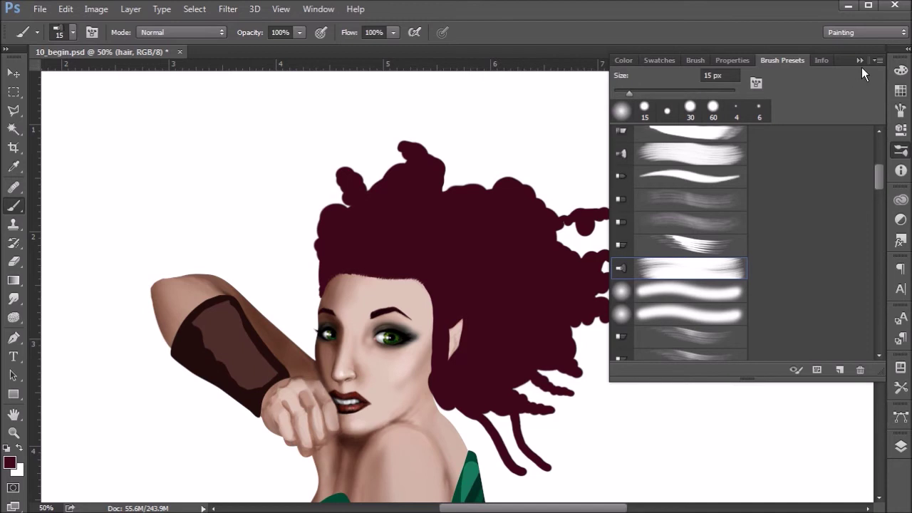
Step: Set the flat fan brush's Bristles to 8% and Length to 32% in its bristle qualities
{"action": "left_click", "coordinate": [901, 108]}
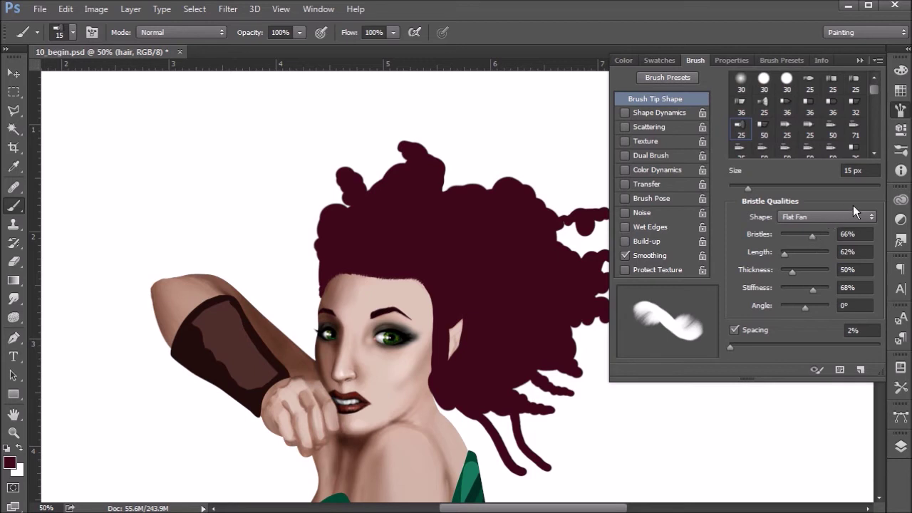
{"action": "left_click_drag", "start_coordinate": [812, 238], "coordinate": [784, 238]}
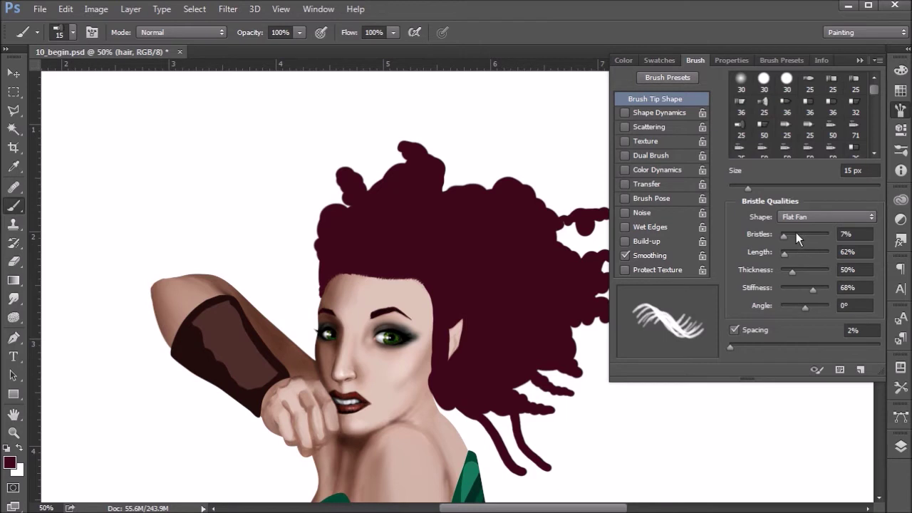
{"action": "left_click", "coordinate": [851, 233]}
{"action": "key", "text": "Up"}
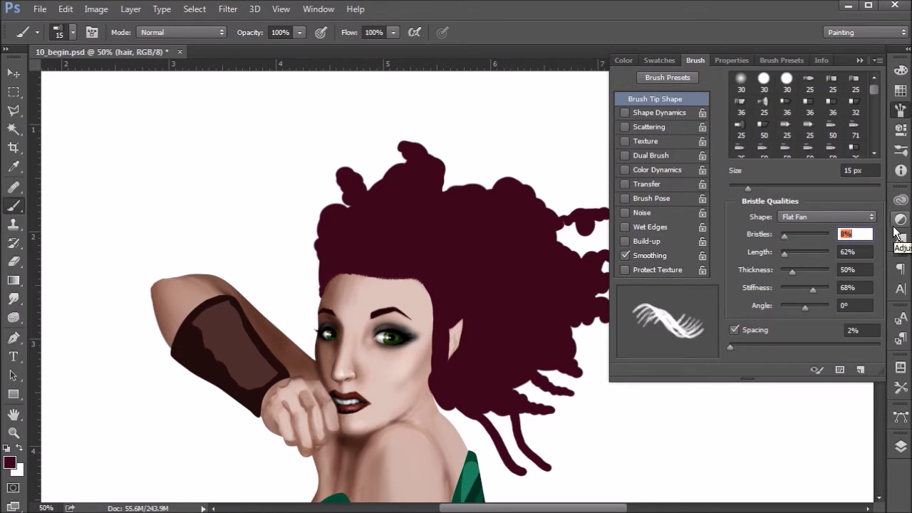
{"action": "key", "text": "Tab"}
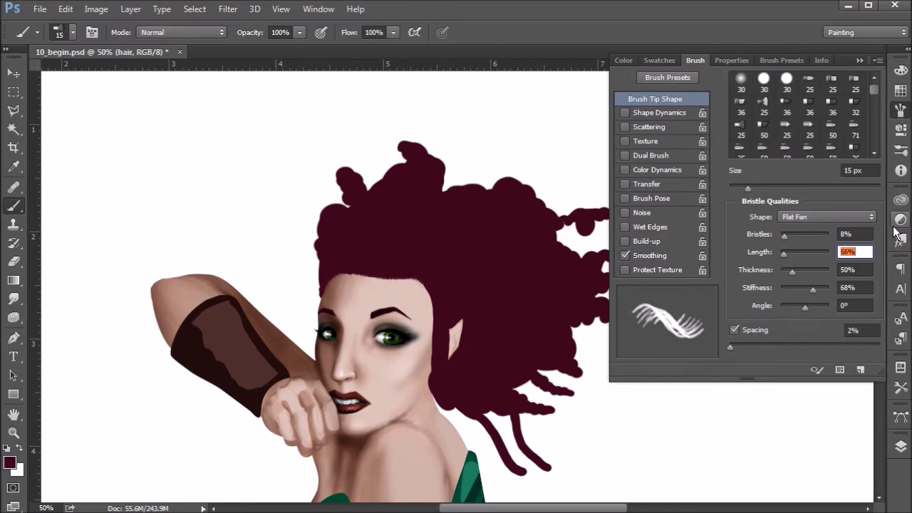
{"action": "left_click", "coordinate": [779, 252]}
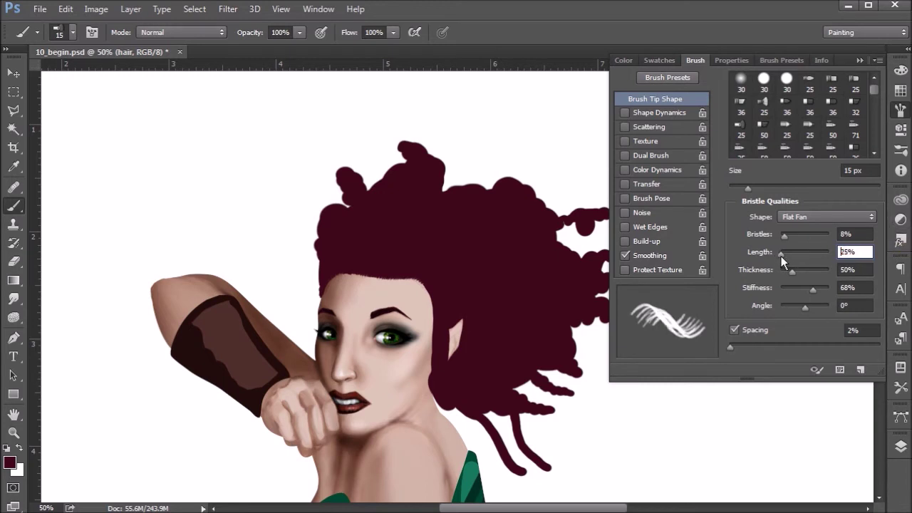
{"action": "left_click_drag", "start_coordinate": [781, 256], "coordinate": [781, 254]}
Step: Set the flat fan brush's Thickness to 10%, Stiffness to 48% and Angle to 121°
{"action": "left_click", "coordinate": [862, 269]}
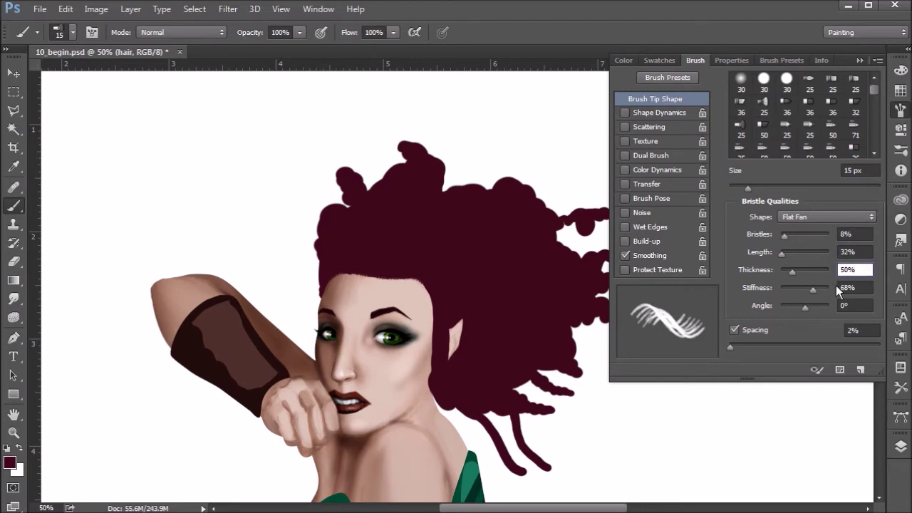
{"action": "left_click_drag", "start_coordinate": [790, 271], "coordinate": [784, 272]}
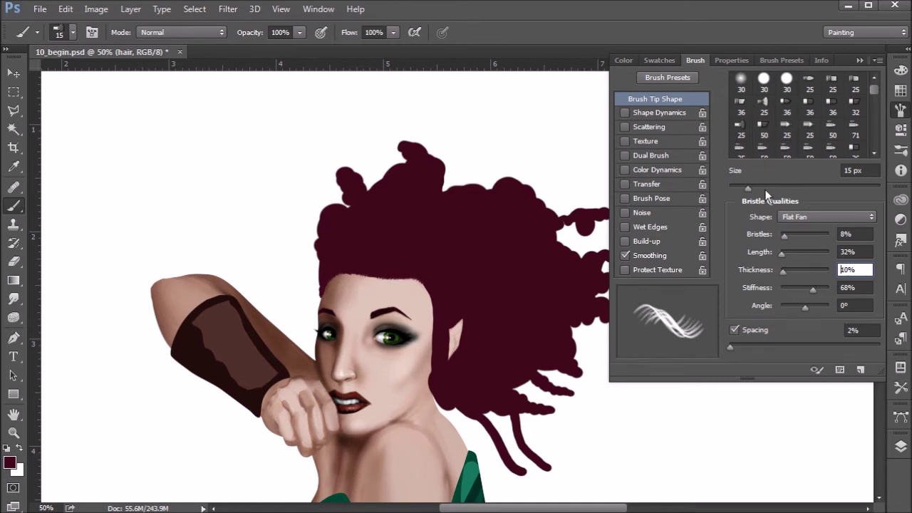
{"action": "left_click", "coordinate": [849, 288]}
{"action": "mouse_move", "coordinate": [810, 288]}
{"action": "left_mouse_down"}
{"action": "mouse_move", "coordinate": [821, 295]}
{"action": "mouse_move", "coordinate": [795, 294]}
{"action": "mouse_move", "coordinate": [803, 292]}
{"action": "mouse_move", "coordinate": [792, 315]}
{"action": "mouse_move", "coordinate": [820, 314]}
{"action": "left_mouse_up"}
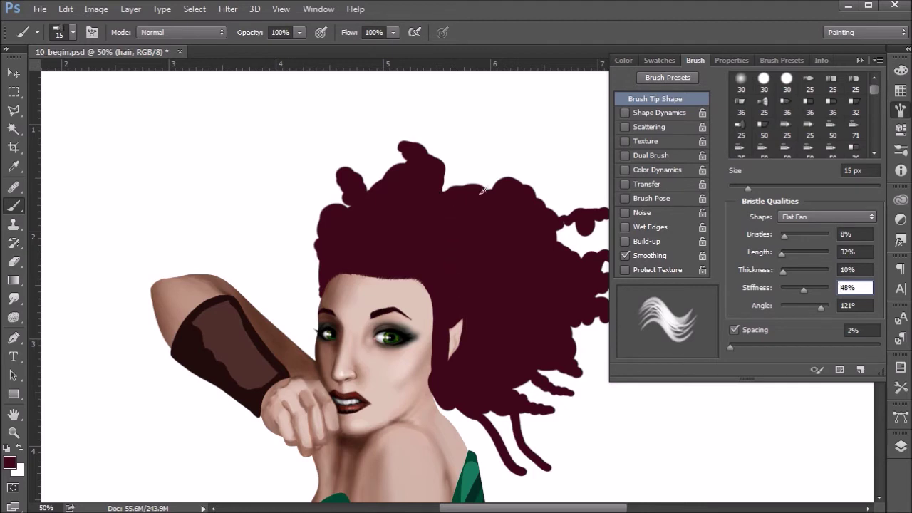
Step: Try the fan brush with curved wisps along the hair's top edge and a looping stroke on the blank canvas above the arm
{"action": "left_click", "coordinate": [469, 213]}
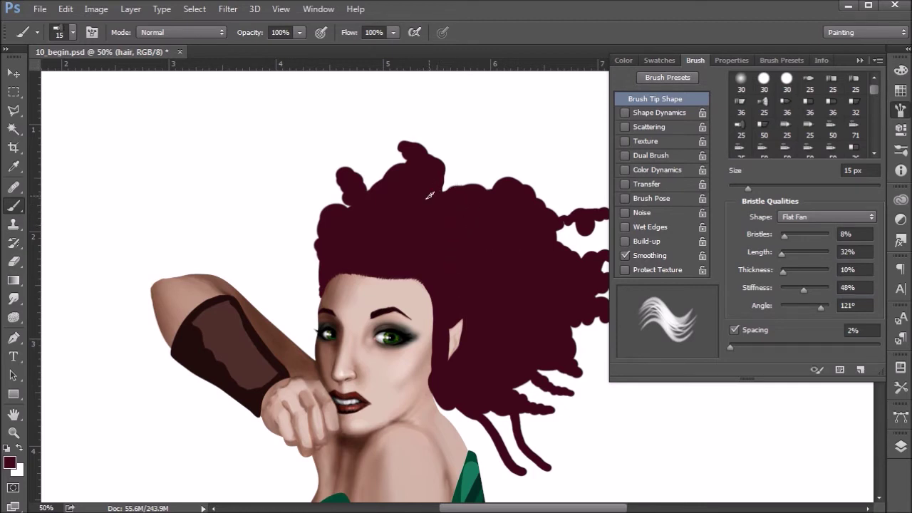
{"action": "mouse_move", "coordinate": [442, 199]}
{"action": "left_mouse_down"}
{"action": "mouse_move", "coordinate": [467, 200]}
{"action": "mouse_move", "coordinate": [445, 191]}
{"action": "mouse_move", "coordinate": [451, 211]}
{"action": "mouse_move", "coordinate": [480, 213]}
{"action": "mouse_move", "coordinate": [454, 186]}
{"action": "mouse_move", "coordinate": [475, 187]}
{"action": "mouse_move", "coordinate": [491, 205]}
{"action": "mouse_move", "coordinate": [473, 186]}
{"action": "left_mouse_up"}
{"action": "mouse_move", "coordinate": [359, 170]}
{"action": "left_mouse_down"}
{"action": "mouse_move", "coordinate": [368, 202]}
{"action": "mouse_move", "coordinate": [381, 178]}
{"action": "left_mouse_up"}
{"action": "left_click_drag", "start_coordinate": [144, 142], "coordinate": [302, 158]}
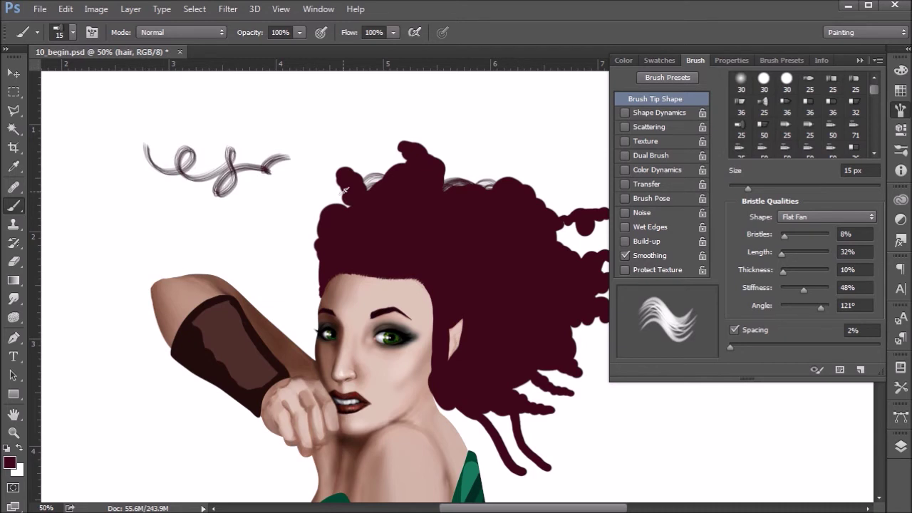
Step: Undo the looping test stroke, then paint curly maroon wisps over the hair's upper tufts and along its top edge
{"action": "key", "text": "ctrl+z"}
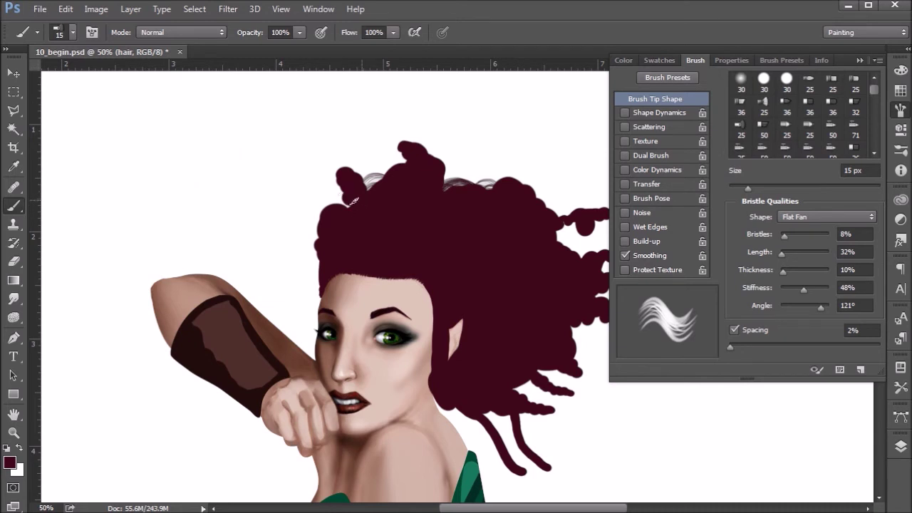
{"action": "mouse_move", "coordinate": [355, 214]}
{"action": "left_mouse_down"}
{"action": "mouse_move", "coordinate": [350, 164]}
{"action": "mouse_move", "coordinate": [337, 172]}
{"action": "mouse_move", "coordinate": [352, 164]}
{"action": "mouse_move", "coordinate": [328, 165]}
{"action": "mouse_move", "coordinate": [349, 189]}
{"action": "mouse_move", "coordinate": [346, 203]}
{"action": "mouse_move", "coordinate": [325, 171]}
{"action": "mouse_move", "coordinate": [351, 170]}
{"action": "mouse_move", "coordinate": [355, 187]}
{"action": "mouse_move", "coordinate": [312, 167]}
{"action": "left_mouse_up"}
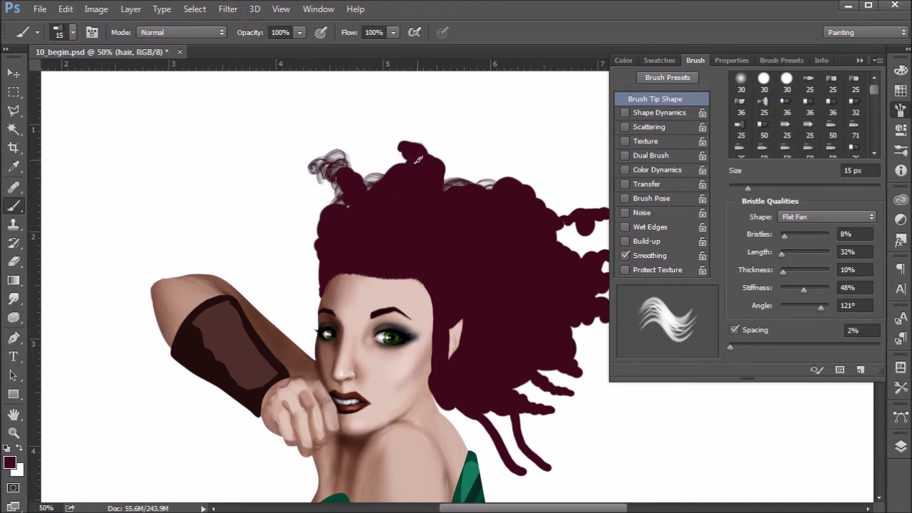
{"action": "left_click_drag", "start_coordinate": [417, 150], "coordinate": [400, 189]}
{"action": "left_click_drag", "start_coordinate": [412, 146], "coordinate": [425, 114]}
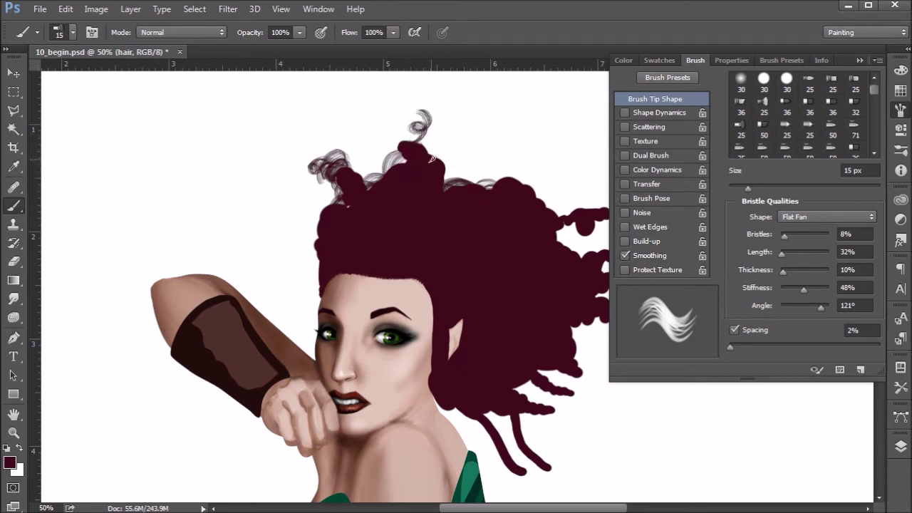
{"action": "mouse_move", "coordinate": [423, 166]}
{"action": "left_mouse_down"}
{"action": "mouse_move", "coordinate": [461, 188]}
{"action": "mouse_move", "coordinate": [456, 202]}
{"action": "mouse_move", "coordinate": [471, 191]}
{"action": "mouse_move", "coordinate": [516, 194]}
{"action": "mouse_move", "coordinate": [467, 187]}
{"action": "mouse_move", "coordinate": [496, 188]}
{"action": "mouse_move", "coordinate": [480, 165]}
{"action": "mouse_move", "coordinate": [510, 196]}
{"action": "mouse_move", "coordinate": [467, 184]}
{"action": "mouse_move", "coordinate": [489, 194]}
{"action": "mouse_move", "coordinate": [480, 165]}
{"action": "mouse_move", "coordinate": [464, 178]}
{"action": "mouse_move", "coordinate": [461, 150]}
{"action": "mouse_move", "coordinate": [470, 184]}
{"action": "left_mouse_up"}
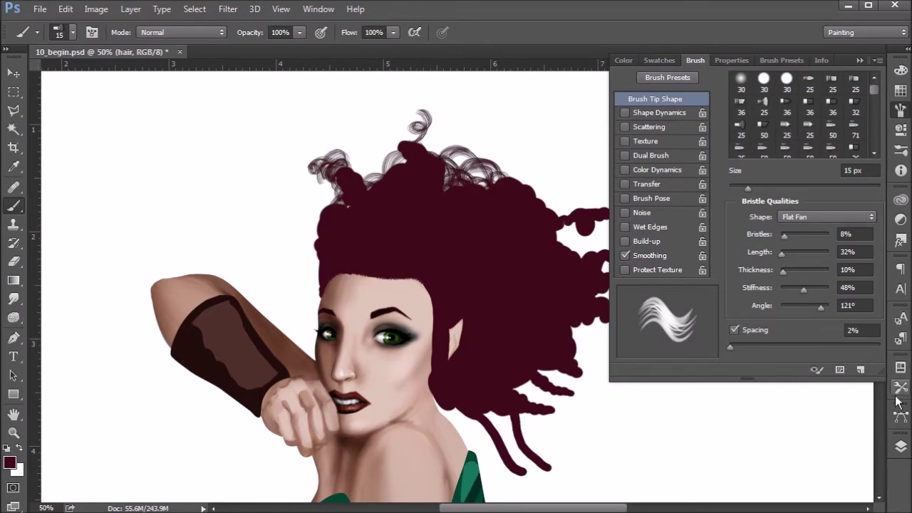
Step: Create a new layer and move it below the skin tone layer to serve as the background
{"action": "left_click", "coordinate": [900, 446]}
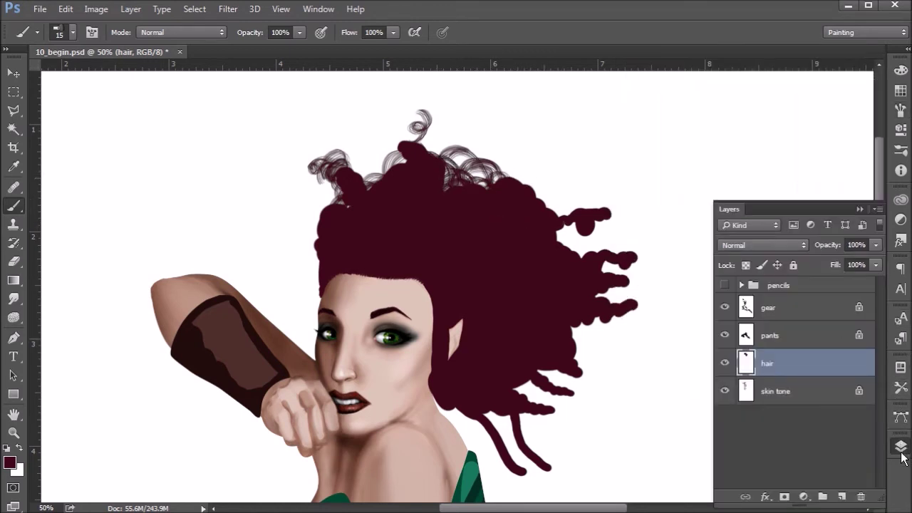
{"action": "left_click", "coordinate": [812, 397]}
{"action": "left_click", "coordinate": [841, 497]}
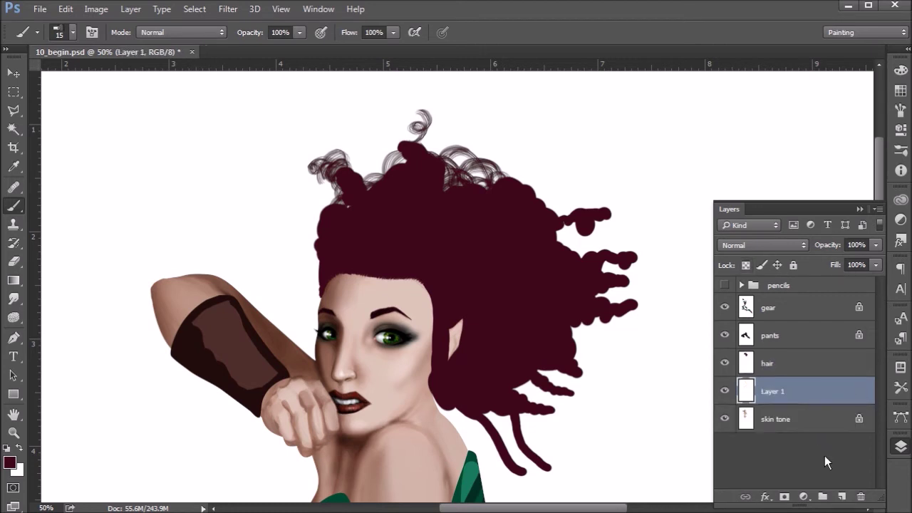
{"action": "left_click_drag", "start_coordinate": [809, 393], "coordinate": [804, 421]}
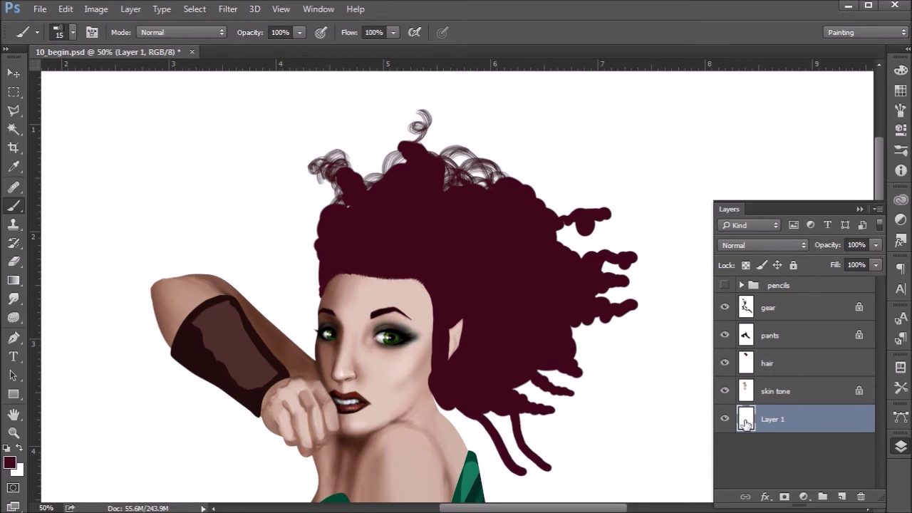
Step: Fill the new bottom layer with a light blue swatch, hex 8db9e6
{"action": "left_click", "coordinate": [900, 91]}
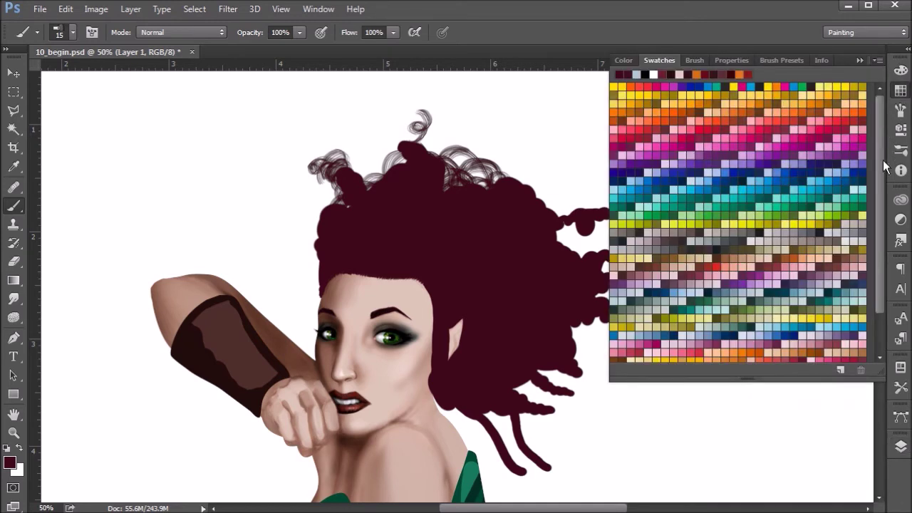
{"action": "left_click", "coordinate": [830, 233]}
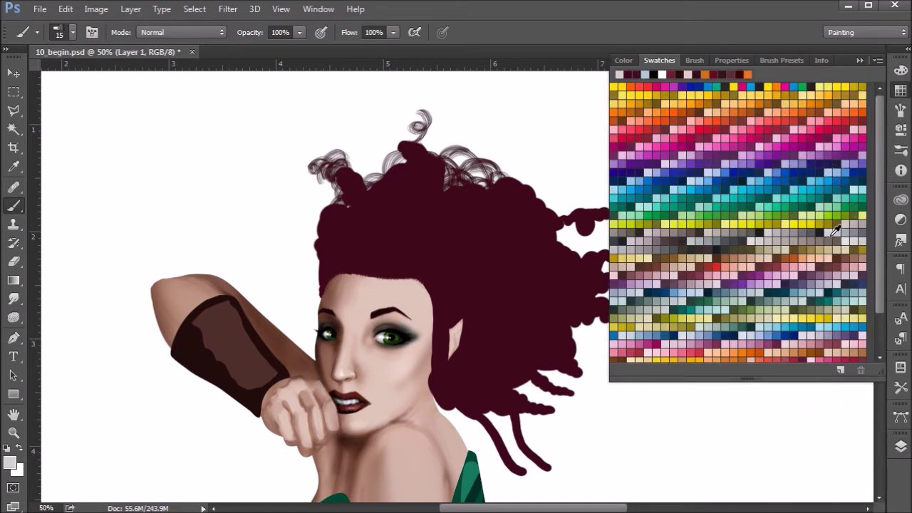
{"action": "left_click", "coordinate": [840, 169]}
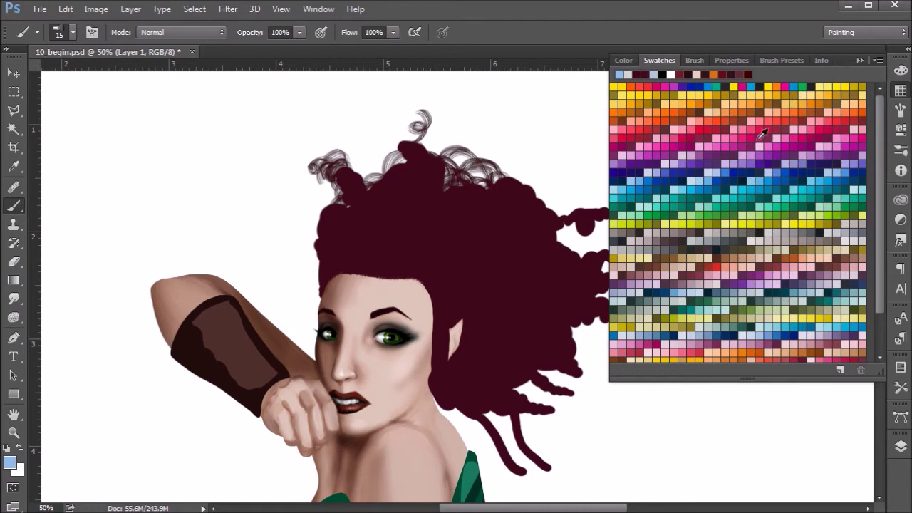
{"action": "key", "text": "alt+BackSpace"}
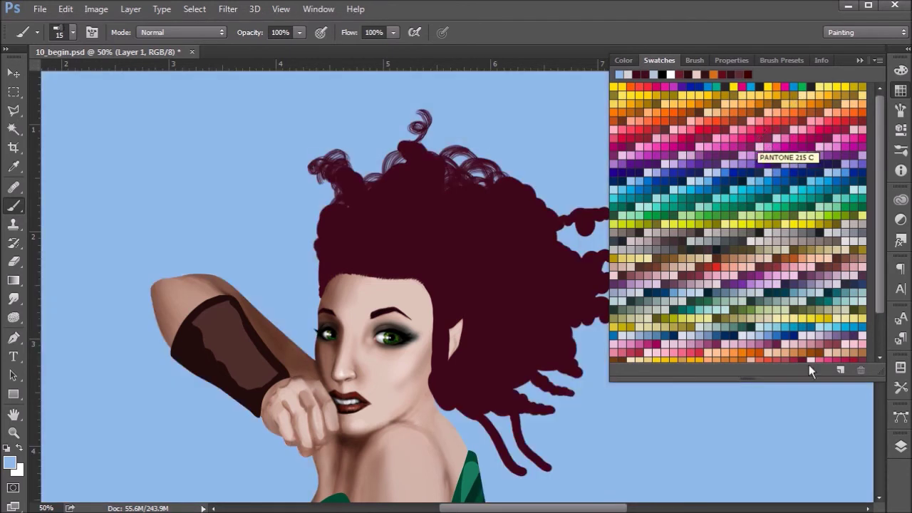
Step: Set the foreground colour to muted grey-blue afc2d3 and fill the background layer with it
{"action": "left_click", "coordinate": [11, 463]}
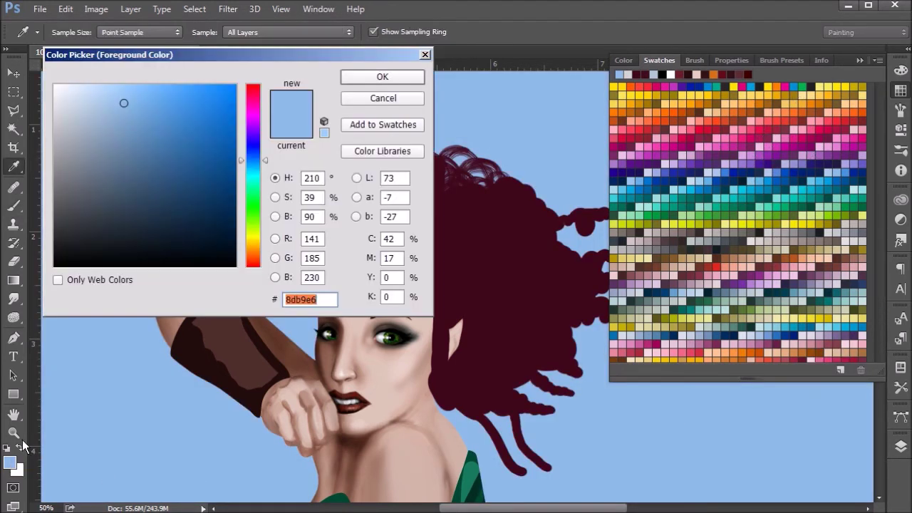
{"action": "left_click", "coordinate": [85, 114]}
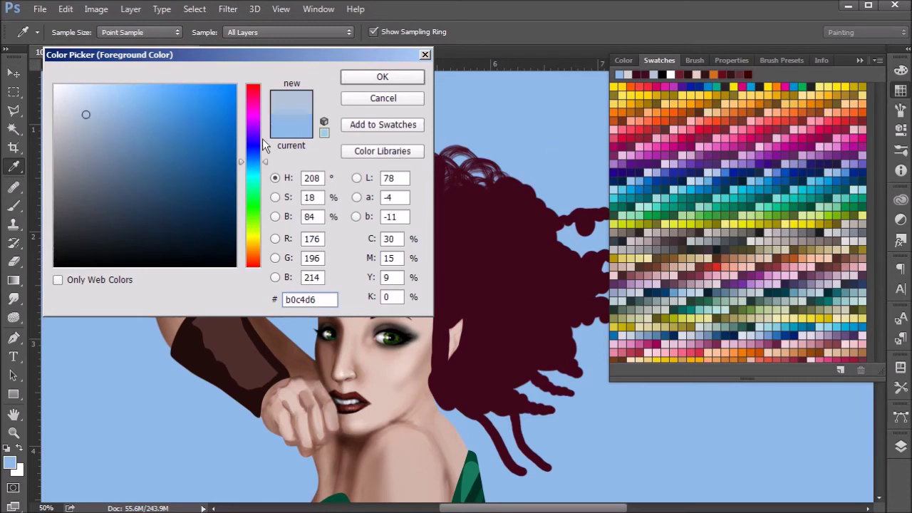
{"action": "left_click", "coordinate": [84, 118]}
{"action": "left_click", "coordinate": [84, 116]}
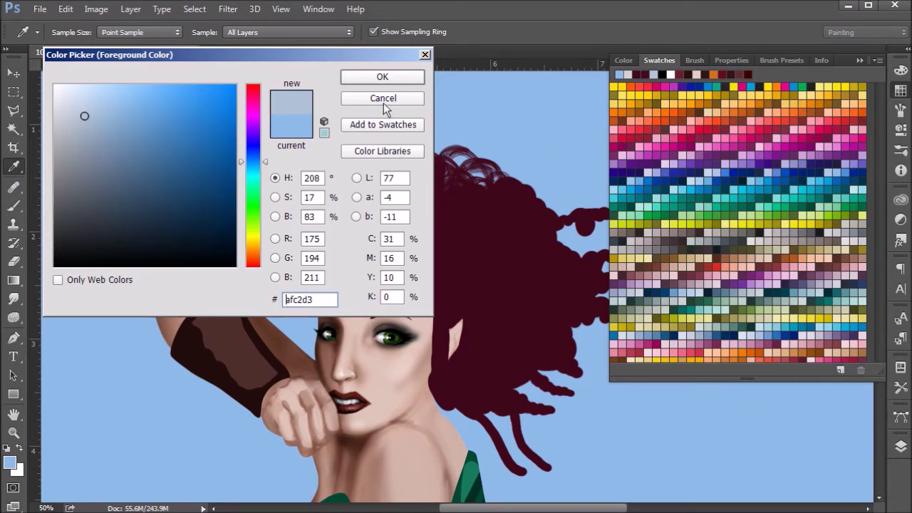
{"action": "left_click", "coordinate": [407, 76]}
{"action": "key", "text": "alt+BackSpace"}
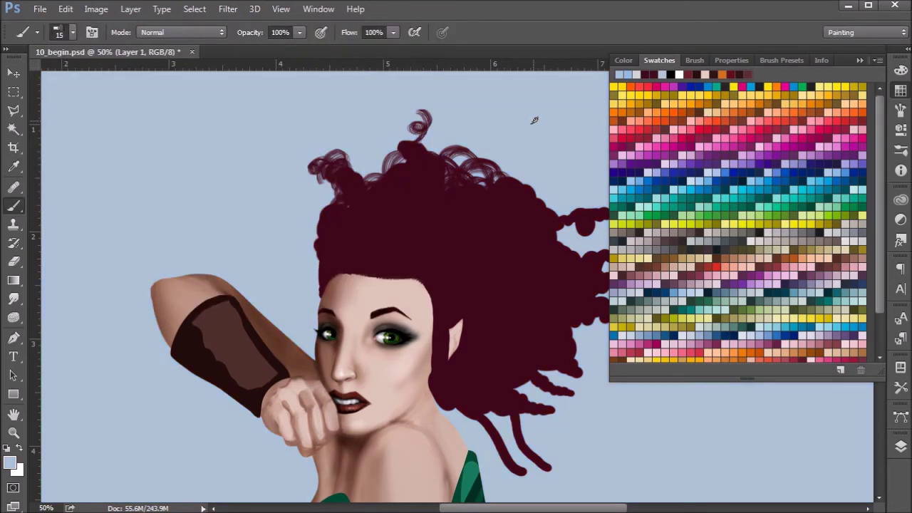
Step: Make the hair layer active and sample the hair's dark maroon 3f0719 as the foreground colour
{"action": "left_click", "coordinate": [859, 60]}
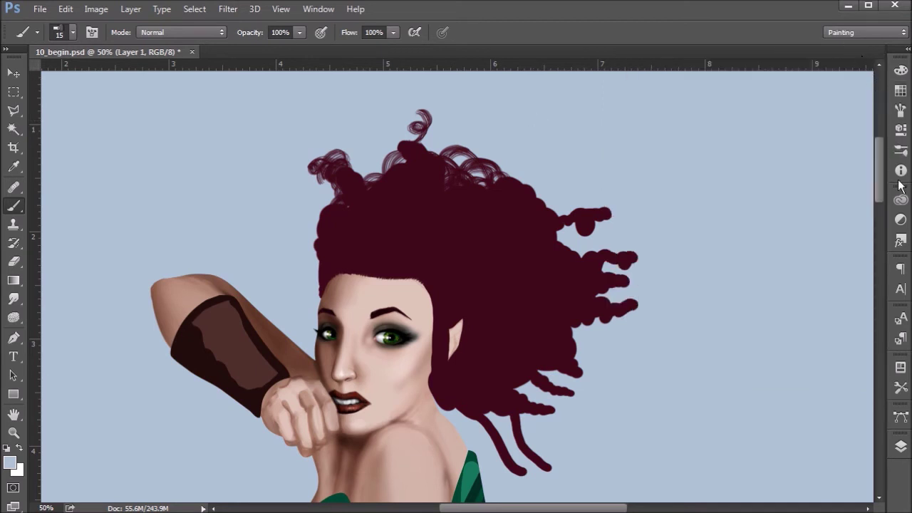
{"action": "left_click", "coordinate": [900, 446]}
{"action": "left_click", "coordinate": [812, 365]}
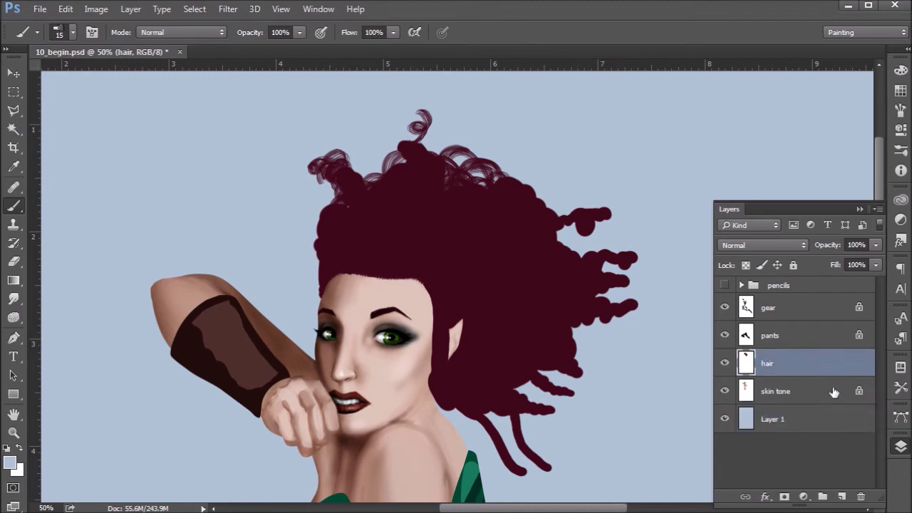
{"action": "left_click", "coordinate": [860, 208]}
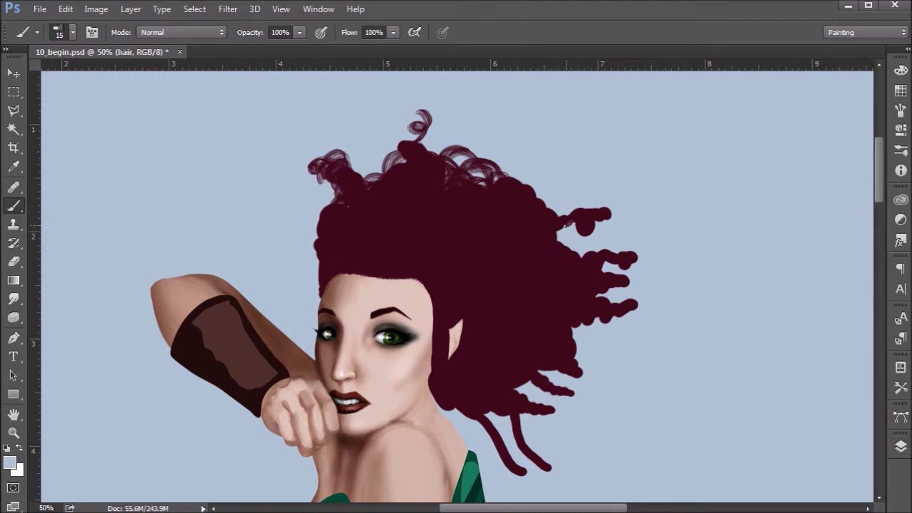
{"action": "left_click", "coordinate": [10, 463]}
{"action": "left_click", "coordinate": [541, 211]}
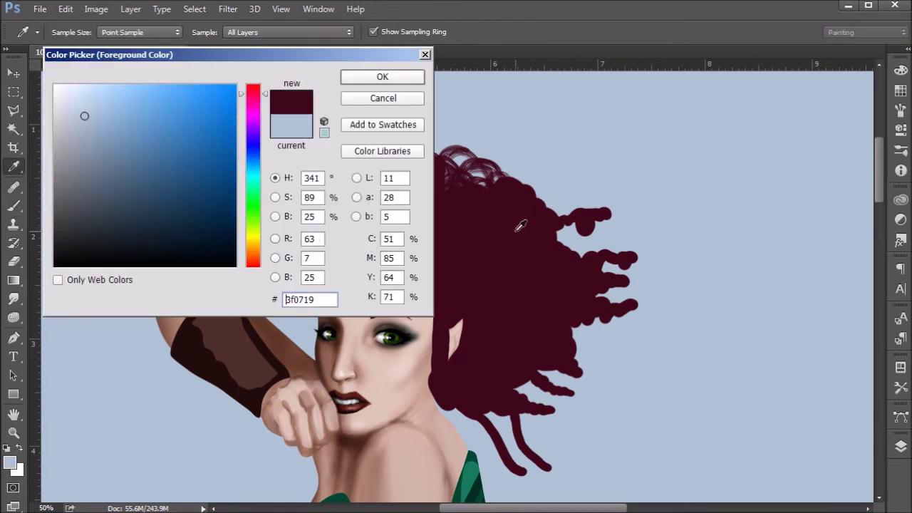
{"action": "left_click", "coordinate": [407, 76]}
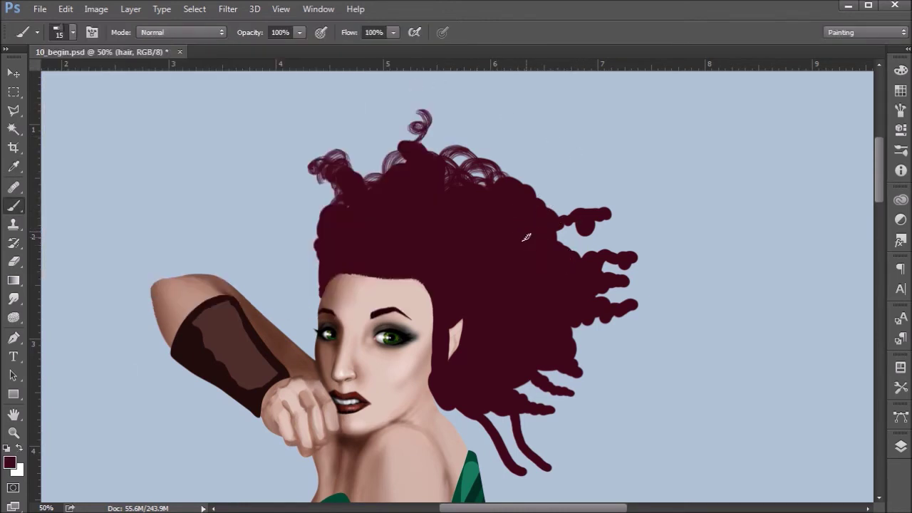
Step: Paint wispy maroon curls along the hair's upper-right edge, including a tuft ending in a looping curl
{"action": "mouse_move", "coordinate": [539, 241]}
{"action": "left_mouse_down"}
{"action": "mouse_move", "coordinate": [566, 246]}
{"action": "mouse_move", "coordinate": [580, 275]}
{"action": "left_mouse_up"}
{"action": "left_click_drag", "start_coordinate": [554, 221], "coordinate": [571, 265]}
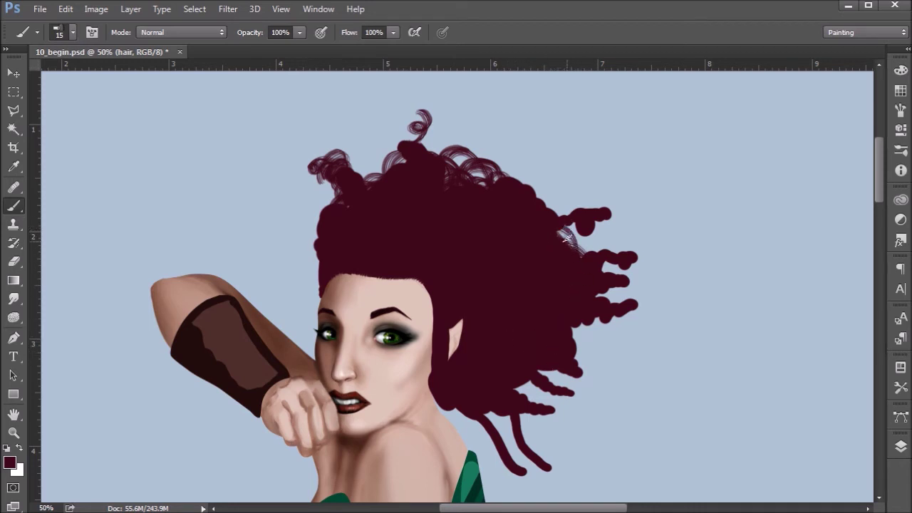
{"action": "mouse_move", "coordinate": [546, 218]}
{"action": "left_mouse_down"}
{"action": "mouse_move", "coordinate": [525, 215]}
{"action": "mouse_move", "coordinate": [519, 200]}
{"action": "mouse_move", "coordinate": [574, 222]}
{"action": "mouse_move", "coordinate": [563, 227]}
{"action": "mouse_move", "coordinate": [581, 211]}
{"action": "mouse_move", "coordinate": [600, 220]}
{"action": "left_mouse_up"}
{"action": "mouse_move", "coordinate": [451, 179]}
{"action": "left_mouse_down"}
{"action": "mouse_move", "coordinate": [481, 171]}
{"action": "mouse_move", "coordinate": [476, 183]}
{"action": "mouse_move", "coordinate": [523, 225]}
{"action": "left_mouse_up"}
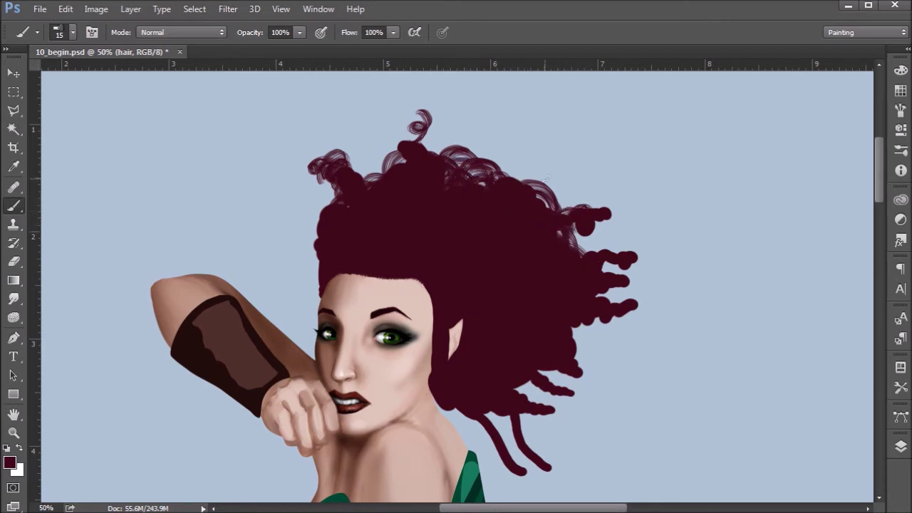
{"action": "mouse_move", "coordinate": [505, 182]}
{"action": "left_mouse_down"}
{"action": "mouse_move", "coordinate": [528, 192]}
{"action": "mouse_move", "coordinate": [537, 182]}
{"action": "mouse_move", "coordinate": [520, 201]}
{"action": "mouse_move", "coordinate": [563, 201]}
{"action": "mouse_move", "coordinate": [530, 173]}
{"action": "mouse_move", "coordinate": [532, 183]}
{"action": "mouse_move", "coordinate": [543, 174]}
{"action": "mouse_move", "coordinate": [548, 182]}
{"action": "mouse_move", "coordinate": [548, 170]}
{"action": "mouse_move", "coordinate": [533, 171]}
{"action": "mouse_move", "coordinate": [548, 187]}
{"action": "mouse_move", "coordinate": [547, 171]}
{"action": "mouse_move", "coordinate": [571, 154]}
{"action": "mouse_move", "coordinate": [585, 169]}
{"action": "mouse_move", "coordinate": [569, 176]}
{"action": "mouse_move", "coordinate": [585, 159]}
{"action": "mouse_move", "coordinate": [602, 168]}
{"action": "mouse_move", "coordinate": [571, 152]}
{"action": "left_mouse_up"}
{"action": "mouse_move", "coordinate": [538, 181]}
{"action": "left_mouse_down"}
{"action": "mouse_move", "coordinate": [555, 155]}
{"action": "mouse_move", "coordinate": [558, 171]}
{"action": "mouse_move", "coordinate": [545, 203]}
{"action": "mouse_move", "coordinate": [537, 199]}
{"action": "mouse_move", "coordinate": [544, 203]}
{"action": "mouse_move", "coordinate": [560, 154]}
{"action": "left_mouse_up"}
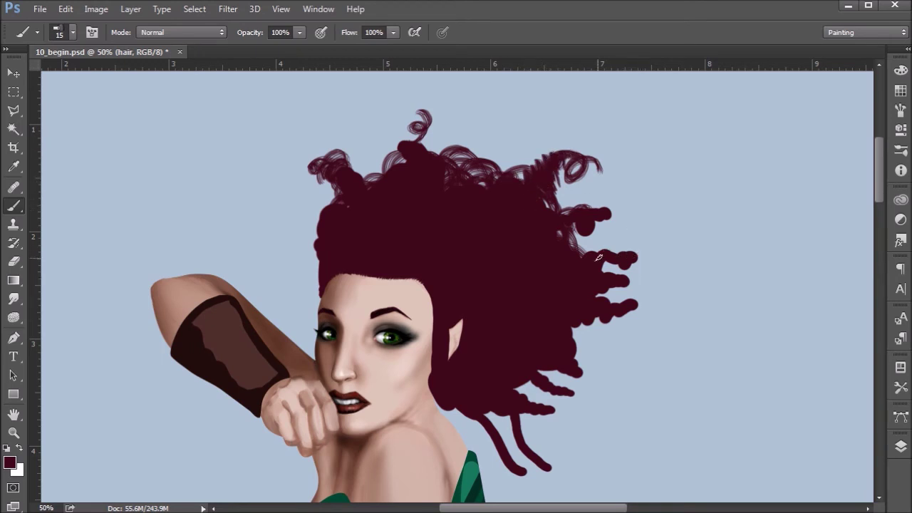
Step: Paint bristly strands over the tips of the right-hand locks and curved wisps along the hair's left edge
{"action": "mouse_move", "coordinate": [602, 268]}
{"action": "left_mouse_down"}
{"action": "mouse_move", "coordinate": [614, 249]}
{"action": "mouse_move", "coordinate": [624, 262]}
{"action": "mouse_move", "coordinate": [645, 248]}
{"action": "left_mouse_up"}
{"action": "left_click_drag", "start_coordinate": [607, 314], "coordinate": [648, 305]}
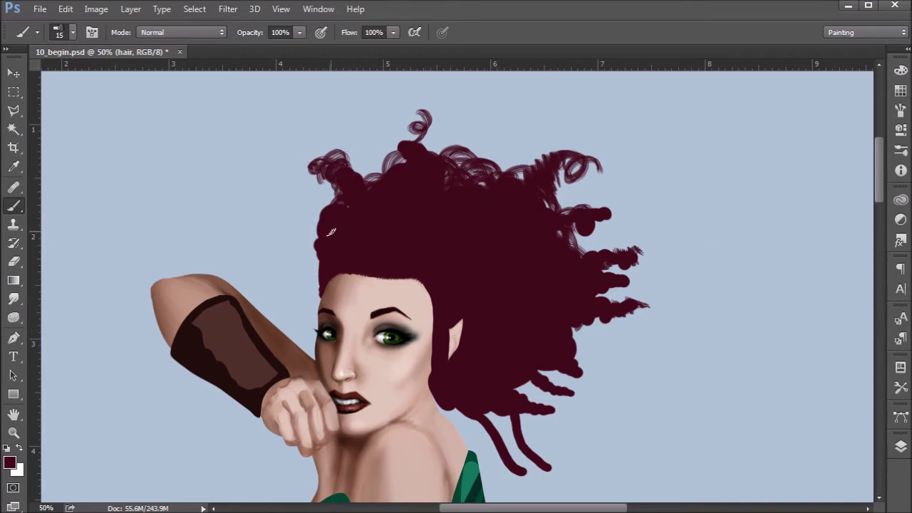
{"action": "left_click_drag", "start_coordinate": [320, 248], "coordinate": [314, 286]}
{"action": "mouse_move", "coordinate": [314, 248]}
{"action": "left_mouse_down"}
{"action": "mouse_move", "coordinate": [319, 288]}
{"action": "mouse_move", "coordinate": [336, 231]}
{"action": "mouse_move", "coordinate": [313, 235]}
{"action": "mouse_move", "coordinate": [315, 244]}
{"action": "mouse_move", "coordinate": [343, 219]}
{"action": "mouse_move", "coordinate": [305, 253]}
{"action": "left_mouse_up"}
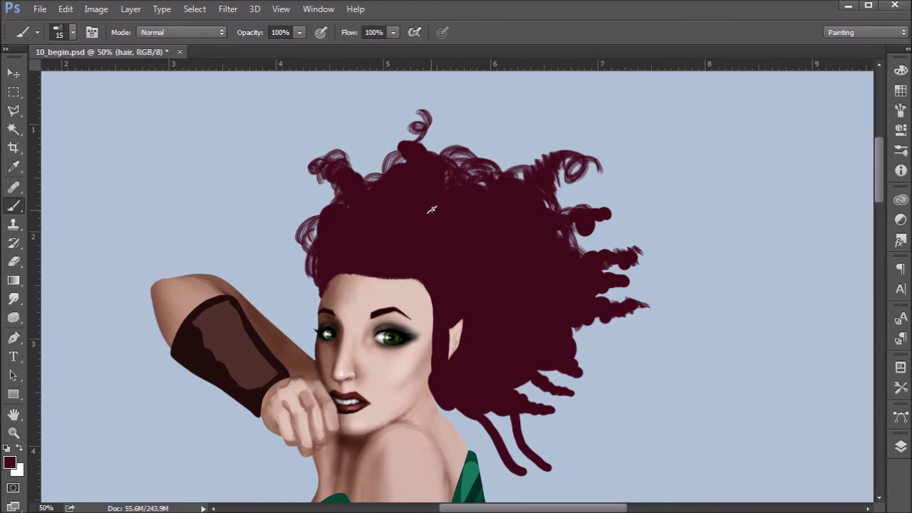
Step: Set the foreground colour to the brighter maroon 700f2e and return to the Brush tool
{"action": "left_click", "coordinate": [9, 462]}
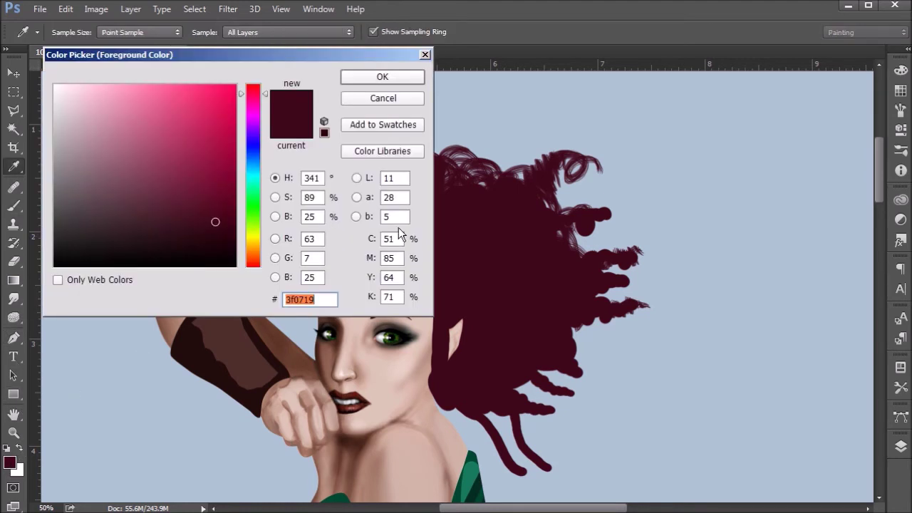
{"action": "left_click_drag", "start_coordinate": [215, 222], "coordinate": [208, 188]}
{"action": "left_click", "coordinate": [214, 178]}
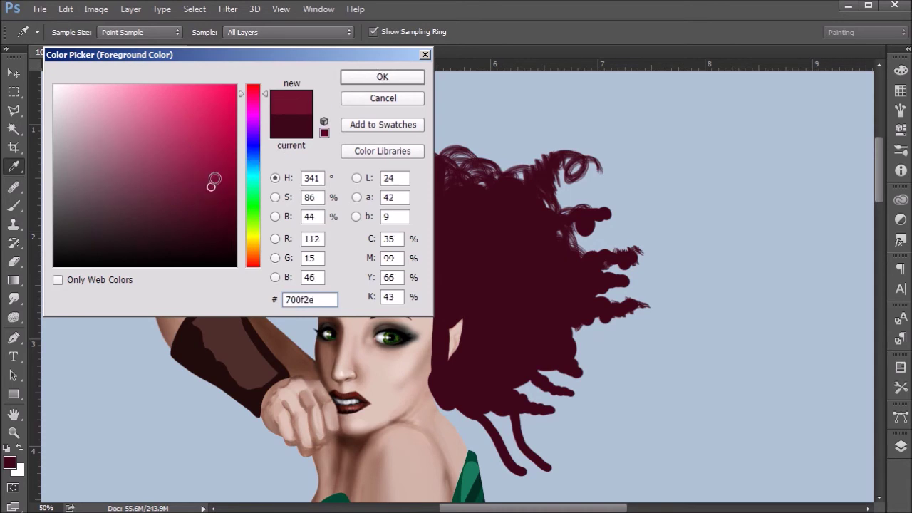
{"action": "left_click", "coordinate": [382, 76]}
{"action": "key", "text": "b"}
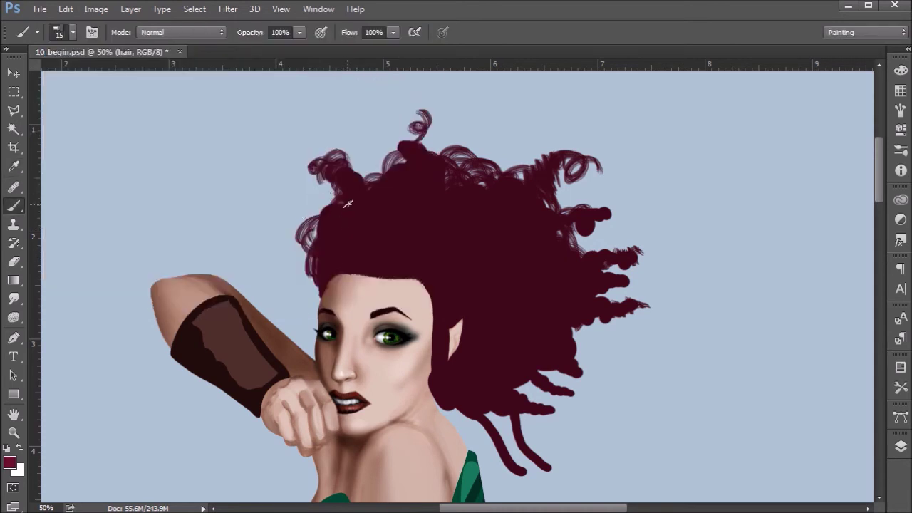
Step: At 100% zoom, paint brighter maroon highlight strands over the hair's upper-left tuft
{"action": "key", "text": "ctrl+plus"}
{"action": "key", "text": "ctrl+plus"}
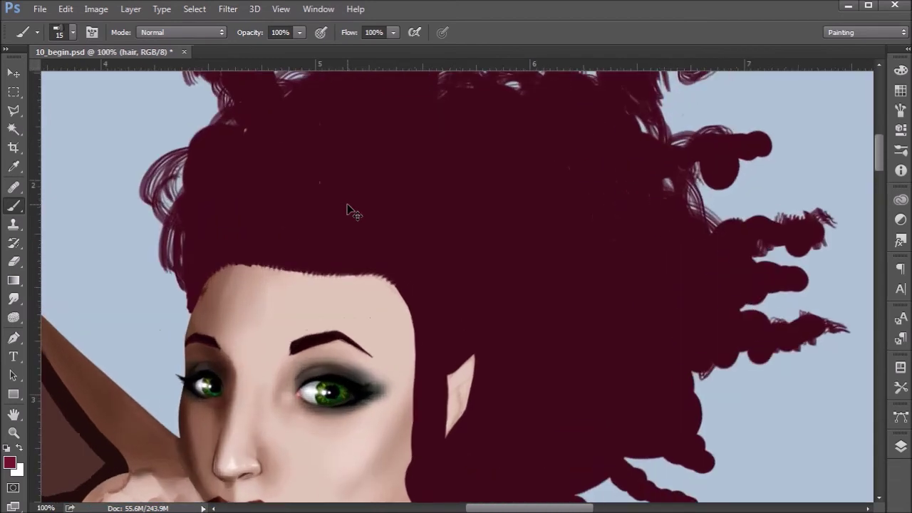
{"action": "mouse_move", "coordinate": [418, 168]}
{"action": "left_mouse_down"}
{"action": "mouse_move", "coordinate": [441, 263]}
{"action": "mouse_move", "coordinate": [494, 280]}
{"action": "left_mouse_up"}
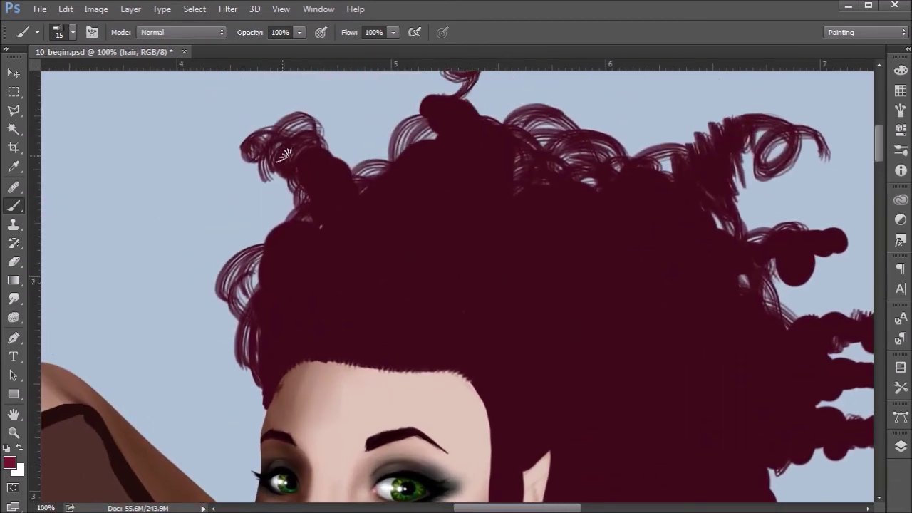
{"action": "mouse_move", "coordinate": [295, 152]}
{"action": "left_mouse_down"}
{"action": "mouse_move", "coordinate": [319, 155]}
{"action": "mouse_move", "coordinate": [302, 169]}
{"action": "mouse_move", "coordinate": [320, 188]}
{"action": "mouse_move", "coordinate": [311, 191]}
{"action": "mouse_move", "coordinate": [339, 171]}
{"action": "mouse_move", "coordinate": [330, 201]}
{"action": "left_mouse_up"}
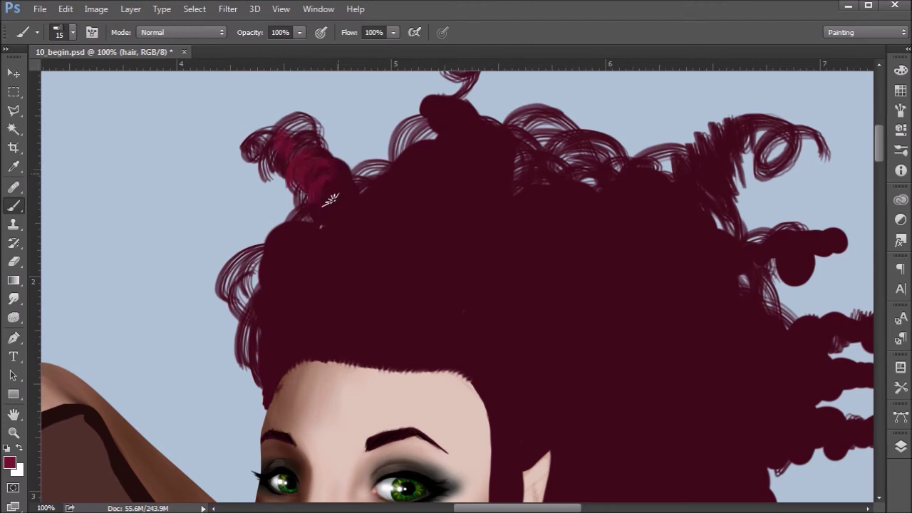
Step: Toggle pen-pressure opacity and paint curved brighter maroon highlight strands across the hair above the forehead
{"action": "left_click", "coordinate": [321, 33]}
{"action": "mouse_move", "coordinate": [378, 201]}
{"action": "left_mouse_down"}
{"action": "mouse_move", "coordinate": [313, 248]}
{"action": "mouse_move", "coordinate": [391, 219]}
{"action": "mouse_move", "coordinate": [362, 224]}
{"action": "mouse_move", "coordinate": [397, 190]}
{"action": "mouse_move", "coordinate": [458, 177]}
{"action": "mouse_move", "coordinate": [370, 253]}
{"action": "mouse_move", "coordinate": [308, 263]}
{"action": "mouse_move", "coordinate": [283, 246]}
{"action": "mouse_move", "coordinate": [318, 286]}
{"action": "mouse_move", "coordinate": [314, 333]}
{"action": "mouse_move", "coordinate": [356, 318]}
{"action": "mouse_move", "coordinate": [406, 186]}
{"action": "mouse_move", "coordinate": [496, 173]}
{"action": "mouse_move", "coordinate": [457, 165]}
{"action": "mouse_move", "coordinate": [480, 206]}
{"action": "left_mouse_up"}
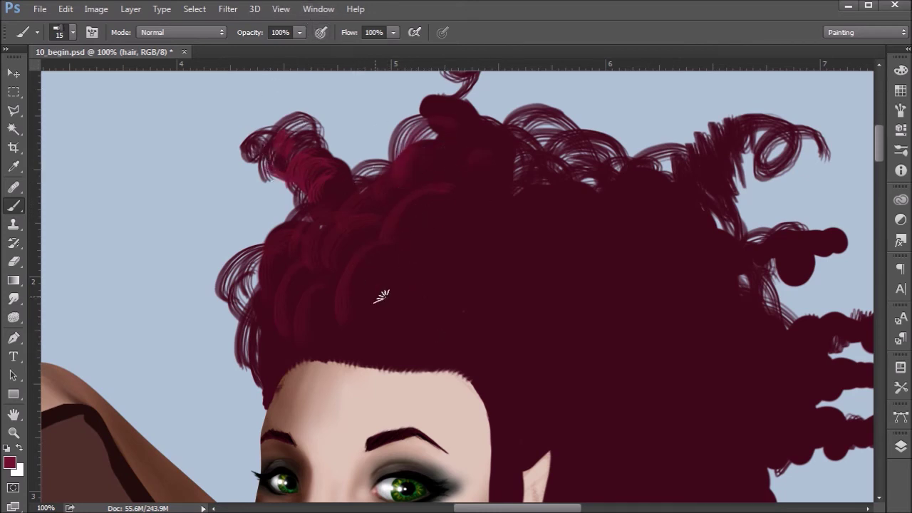
{"action": "mouse_move", "coordinate": [382, 326]}
{"action": "left_mouse_down"}
{"action": "mouse_move", "coordinate": [412, 239]}
{"action": "mouse_move", "coordinate": [444, 186]}
{"action": "left_mouse_up"}
{"action": "left_click_drag", "start_coordinate": [447, 241], "coordinate": [520, 222]}
{"action": "left_click_drag", "start_coordinate": [428, 208], "coordinate": [490, 183]}
{"action": "left_click_drag", "start_coordinate": [398, 173], "coordinate": [354, 217]}
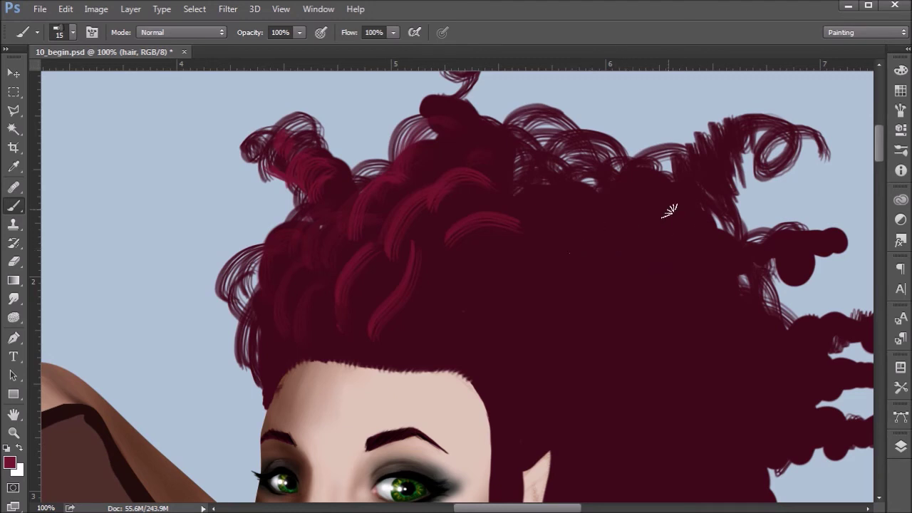
Step: Paint brighter maroon highlights on the hair's upper-right tuft and its curl, reducing the brush size to 7 px
{"action": "mouse_move", "coordinate": [657, 214]}
{"action": "left_mouse_down"}
{"action": "mouse_move", "coordinate": [680, 199]}
{"action": "mouse_move", "coordinate": [705, 226]}
{"action": "left_mouse_up"}
{"action": "left_click_drag", "start_coordinate": [680, 188], "coordinate": [708, 216]}
{"action": "mouse_move", "coordinate": [675, 177]}
{"action": "left_mouse_down"}
{"action": "mouse_move", "coordinate": [722, 189]}
{"action": "mouse_move", "coordinate": [737, 148]}
{"action": "left_mouse_up"}
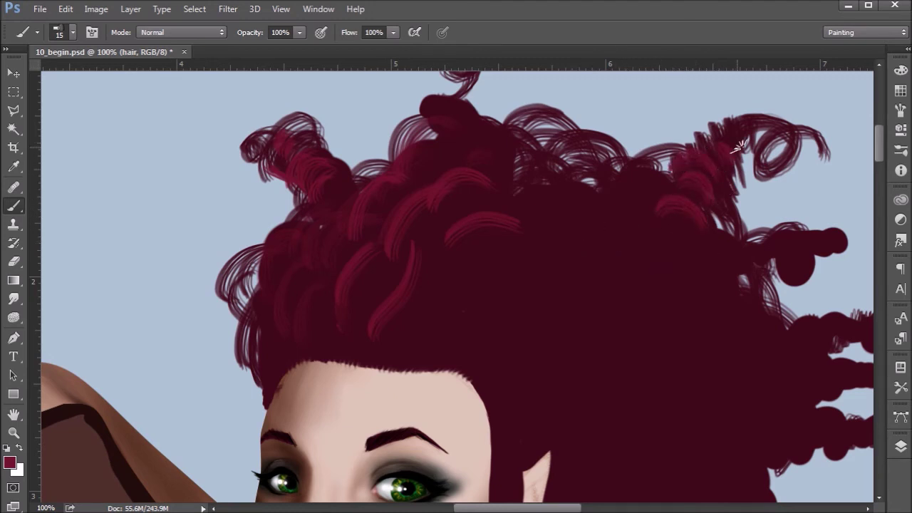
{"action": "key", "text": "bracketleft"}
{"action": "key", "text": "bracketleft"}
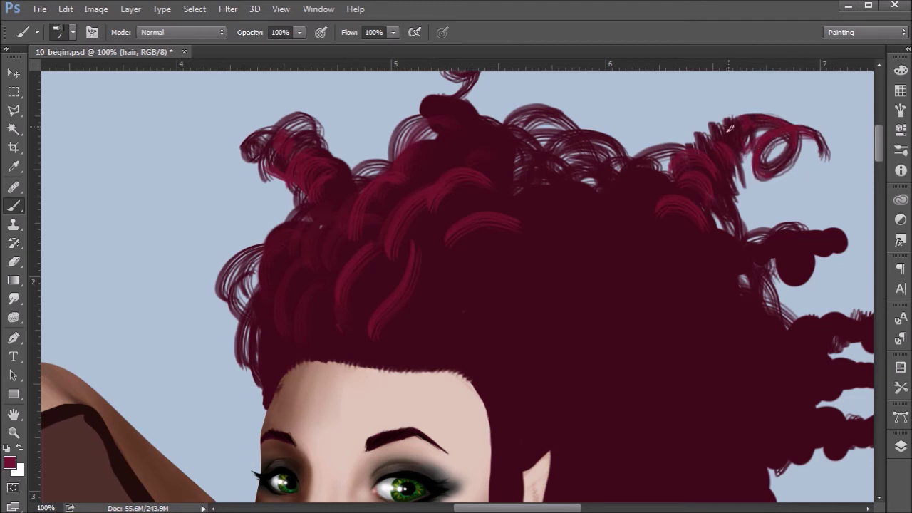
Step: Paint more brighter maroon highlights on both upper tufts, the top curls, the central knot and the hair's left side
{"action": "left_click_drag", "start_coordinate": [659, 187], "coordinate": [702, 196]}
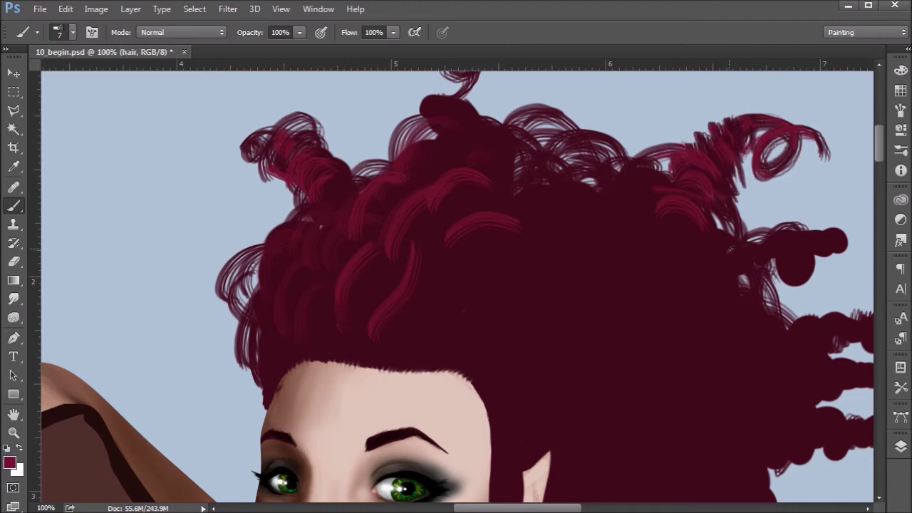
{"action": "left_click_drag", "start_coordinate": [536, 183], "coordinate": [619, 153]}
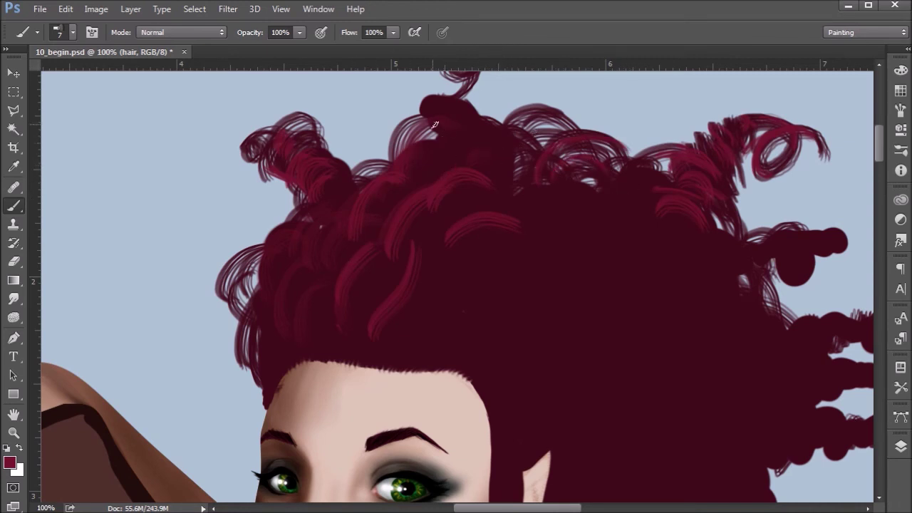
{"action": "left_click_drag", "start_coordinate": [440, 132], "coordinate": [469, 117]}
{"action": "left_click_drag", "start_coordinate": [239, 120], "coordinate": [256, 133]}
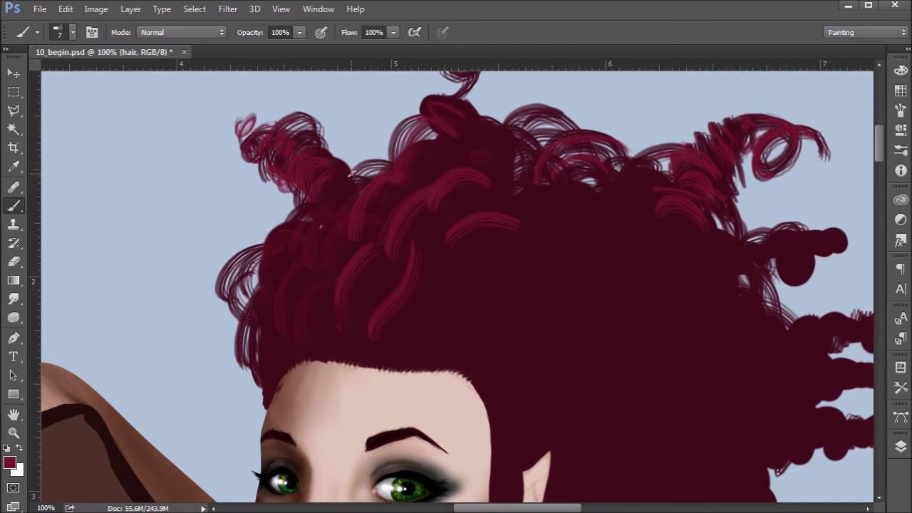
{"action": "mouse_move", "coordinate": [279, 243]}
{"action": "left_mouse_down"}
{"action": "mouse_move", "coordinate": [287, 270]}
{"action": "mouse_move", "coordinate": [271, 255]}
{"action": "mouse_move", "coordinate": [248, 306]}
{"action": "mouse_move", "coordinate": [276, 281]}
{"action": "mouse_move", "coordinate": [260, 260]}
{"action": "mouse_move", "coordinate": [285, 325]}
{"action": "left_mouse_up"}
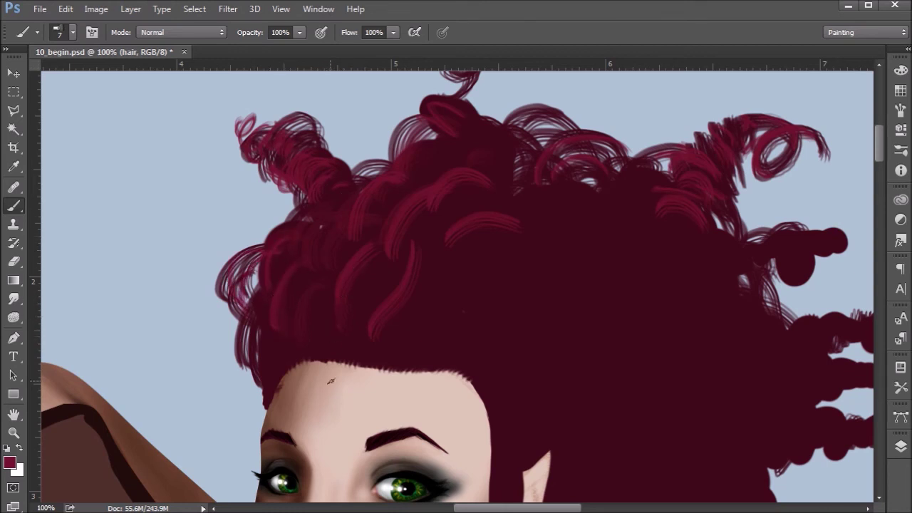
Step: Paint curved brighter maroon highlight strands along the hairline above the forehead and at the left temple
{"action": "left_click_drag", "start_coordinate": [326, 276], "coordinate": [316, 353]}
{"action": "left_click_drag", "start_coordinate": [338, 301], "coordinate": [329, 352]}
{"action": "left_click_drag", "start_coordinate": [379, 276], "coordinate": [354, 353]}
{"action": "left_click_drag", "start_coordinate": [415, 322], "coordinate": [391, 361]}
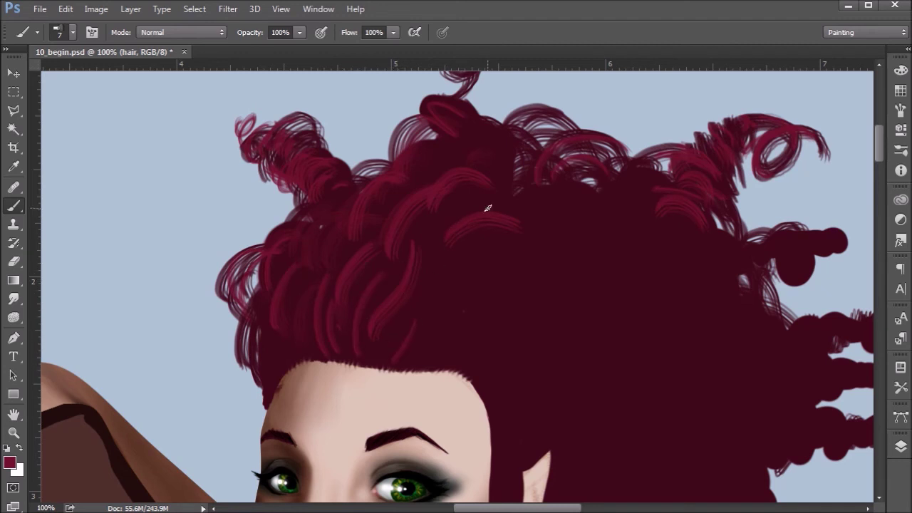
{"action": "left_click_drag", "start_coordinate": [269, 366], "coordinate": [272, 297]}
{"action": "left_click_drag", "start_coordinate": [248, 347], "coordinate": [257, 300]}
Step: Choose a darker maroon foreground colour, set the brush mode to Multiply, and try a shadow stroke between the strands above the forehead
{"action": "left_click", "coordinate": [10, 462]}
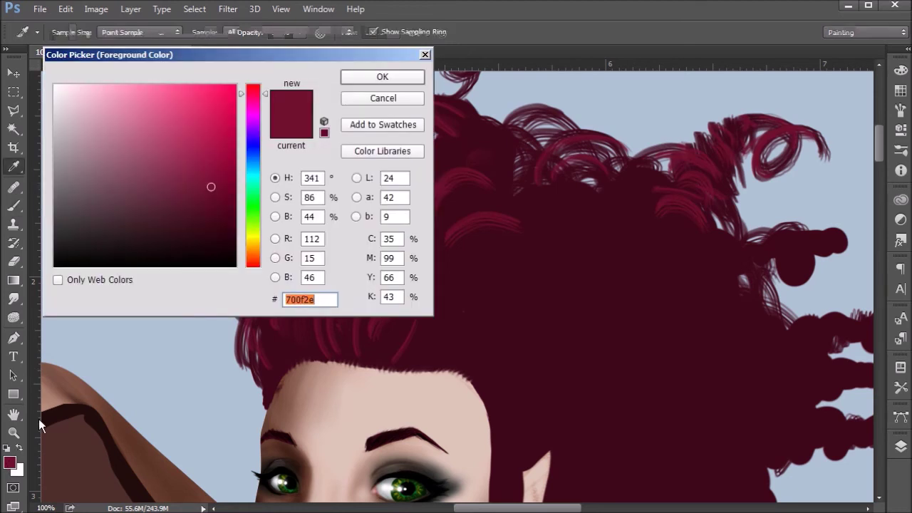
{"action": "left_click", "coordinate": [206, 226]}
{"action": "left_click", "coordinate": [209, 228]}
{"action": "left_click", "coordinate": [391, 74]}
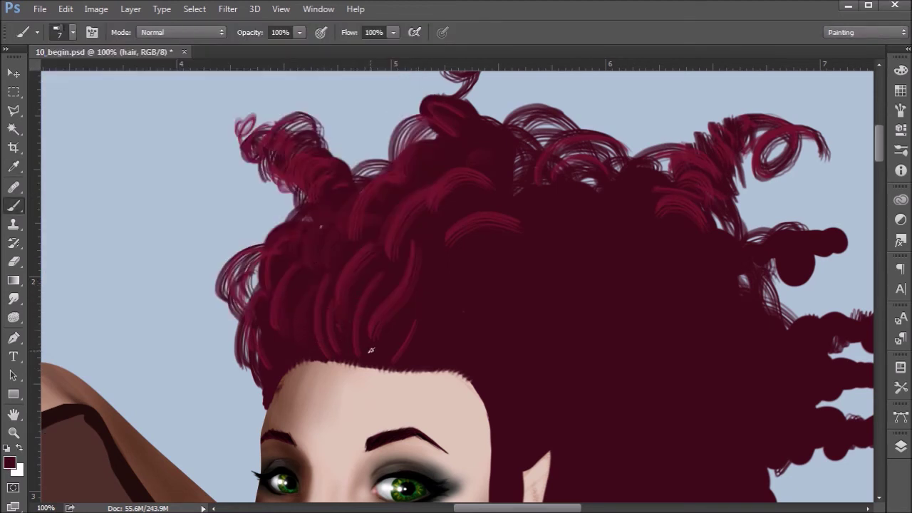
{"action": "left_click", "coordinate": [188, 32]}
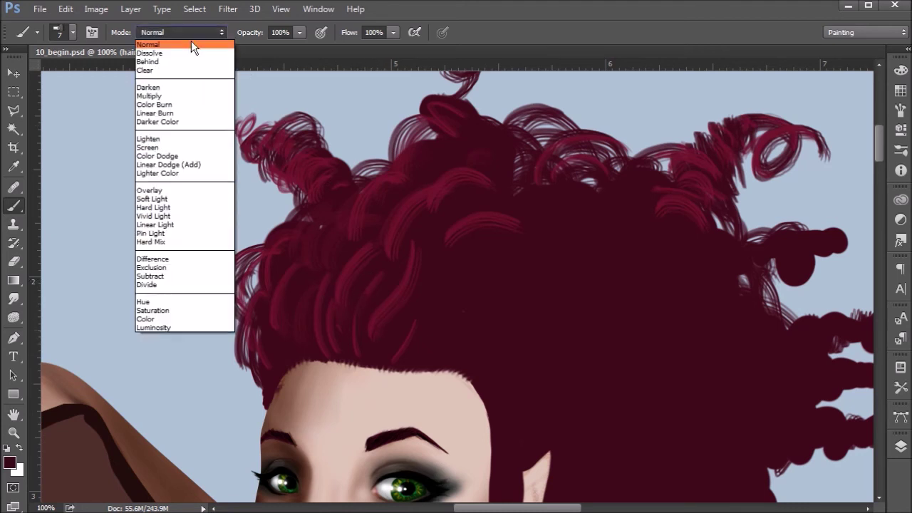
{"action": "left_click", "coordinate": [188, 96]}
{"action": "left_click_drag", "start_coordinate": [303, 340], "coordinate": [294, 284]}
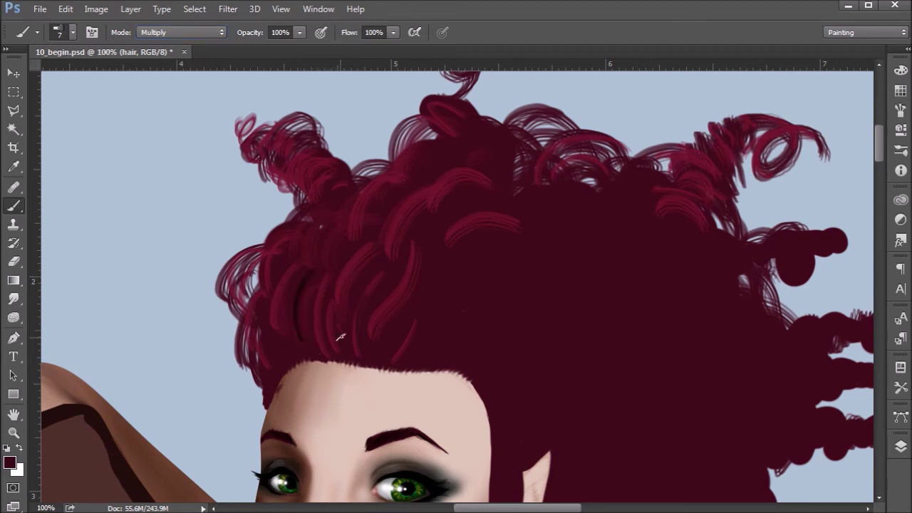
{"action": "key", "text": "ctrl+z"}
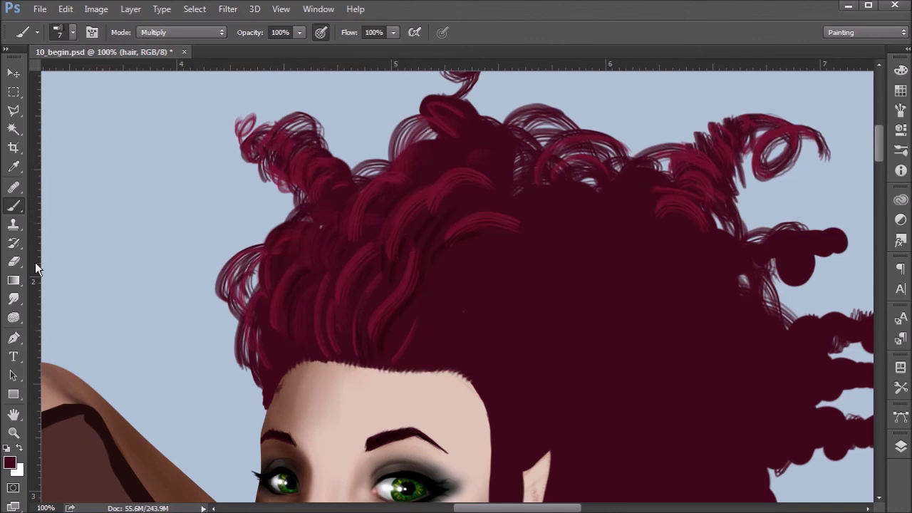
Step: Switch to the Mixer Brush tool and look through its brush tips and tool presets
{"action": "left_click", "coordinate": [15, 300]}
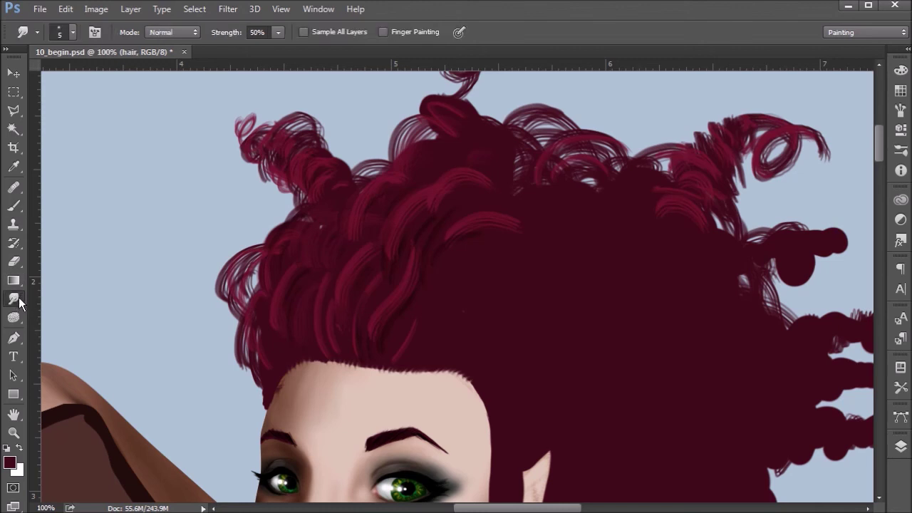
{"action": "left_click", "coordinate": [16, 206]}
{"action": "left_click", "coordinate": [87, 243]}
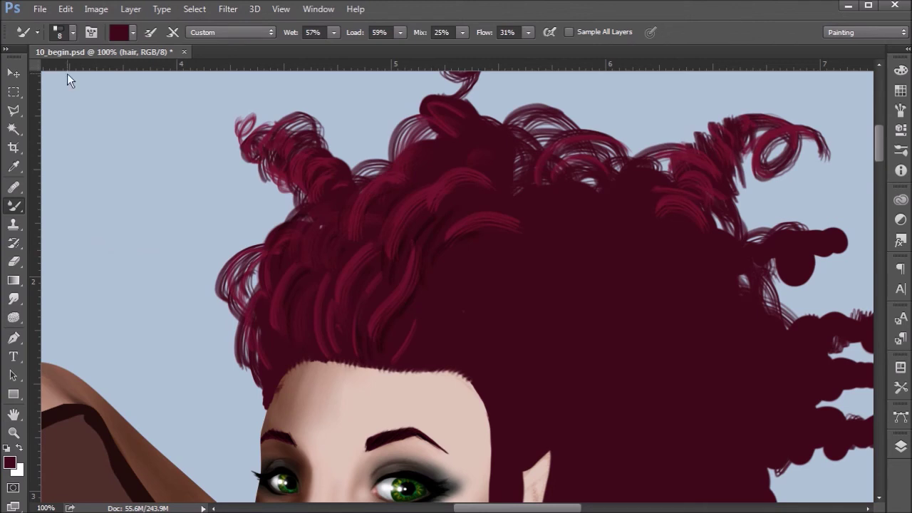
{"action": "left_click", "coordinate": [73, 32]}
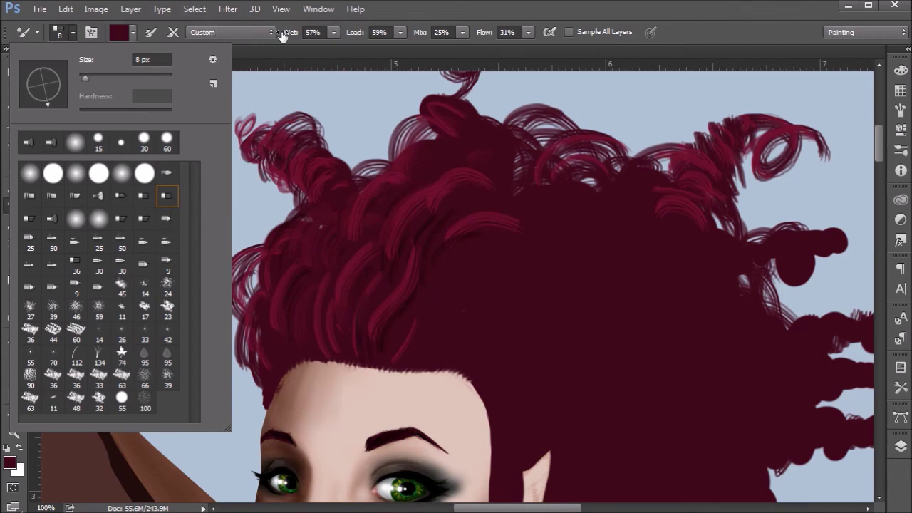
{"action": "left_click", "coordinate": [347, 34]}
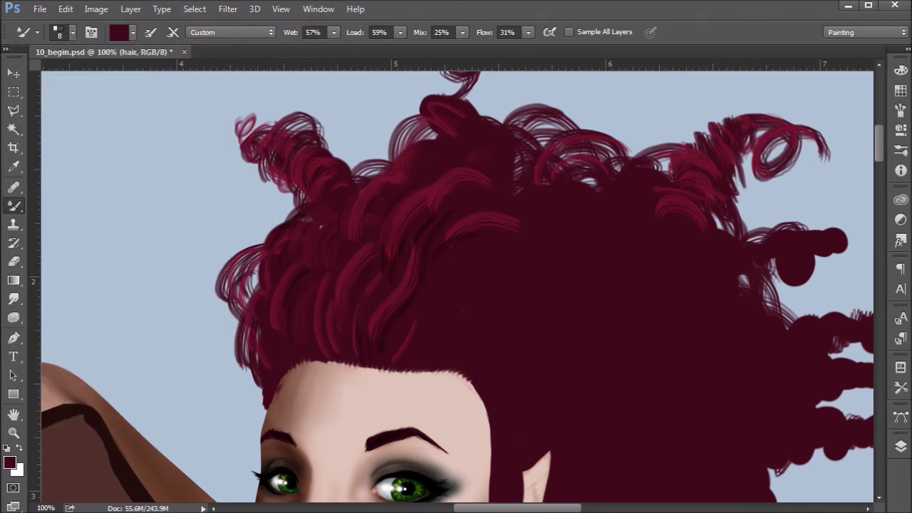
{"action": "left_click", "coordinate": [74, 30]}
{"action": "left_click", "coordinate": [36, 34]}
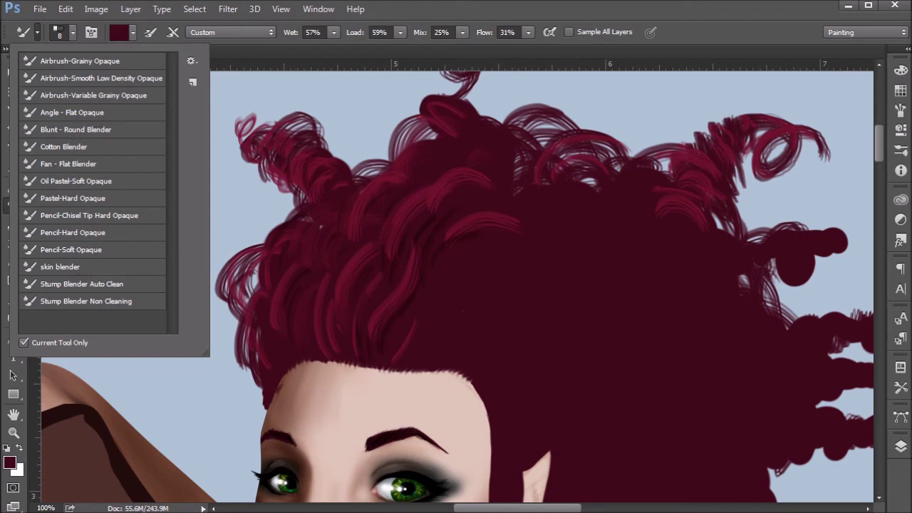
{"action": "left_click", "coordinate": [470, 16]}
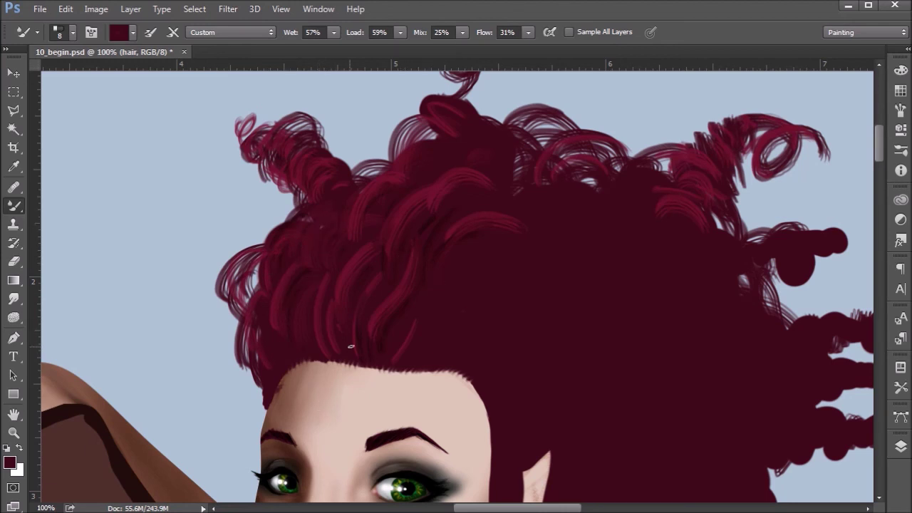
Step: Return to the Brush tool and set the foreground colour to a bright orange
{"action": "right_click", "coordinate": [16, 211]}
{"action": "left_click", "coordinate": [76, 205]}
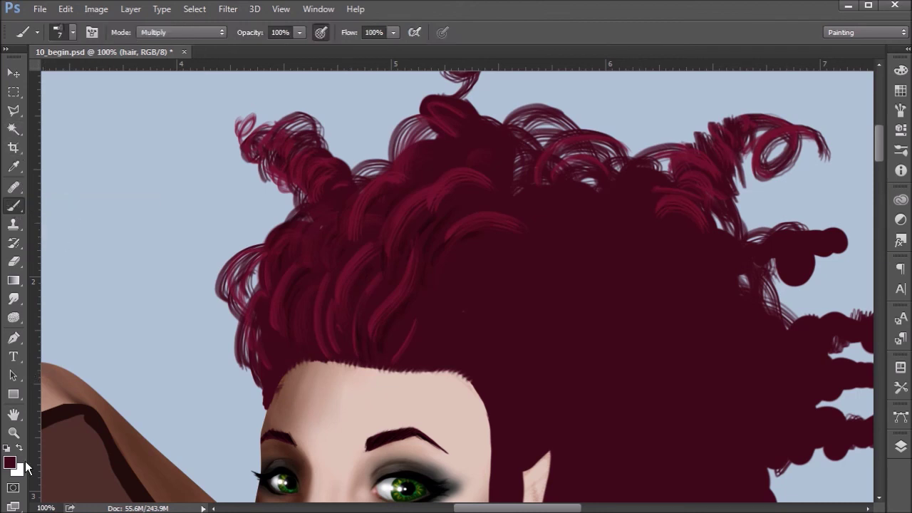
{"action": "left_click", "coordinate": [10, 463]}
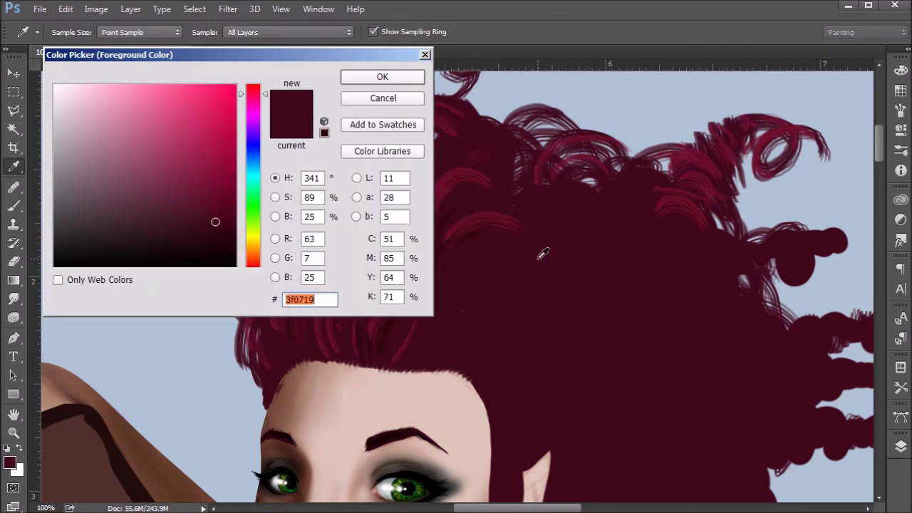
{"action": "left_click_drag", "start_coordinate": [263, 99], "coordinate": [251, 245]}
{"action": "left_click_drag", "start_coordinate": [215, 221], "coordinate": [224, 141]}
{"action": "mouse_move", "coordinate": [267, 250]}
{"action": "left_mouse_down"}
{"action": "mouse_move", "coordinate": [264, 277]}
{"action": "mouse_move", "coordinate": [265, 252]}
{"action": "left_mouse_up"}
{"action": "left_click_drag", "start_coordinate": [225, 146], "coordinate": [235, 101]}
{"action": "left_click", "coordinate": [378, 76]}
{"action": "key", "text": "b"}
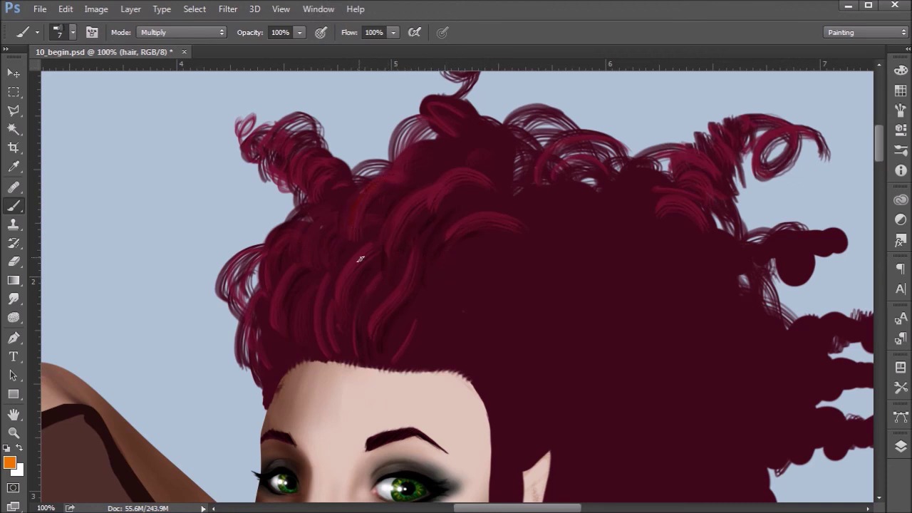
Step: Set the brush mode back to Normal, test an orange strand on the upper-left curl, and undo the last stroke
{"action": "left_click_drag", "start_coordinate": [382, 180], "coordinate": [353, 215]}
{"action": "left_click", "coordinate": [192, 32]}
{"action": "left_click", "coordinate": [181, 44]}
{"action": "mouse_move", "coordinate": [379, 183]}
{"action": "left_mouse_down"}
{"action": "mouse_move", "coordinate": [353, 208]}
{"action": "mouse_move", "coordinate": [349, 243]}
{"action": "left_mouse_up"}
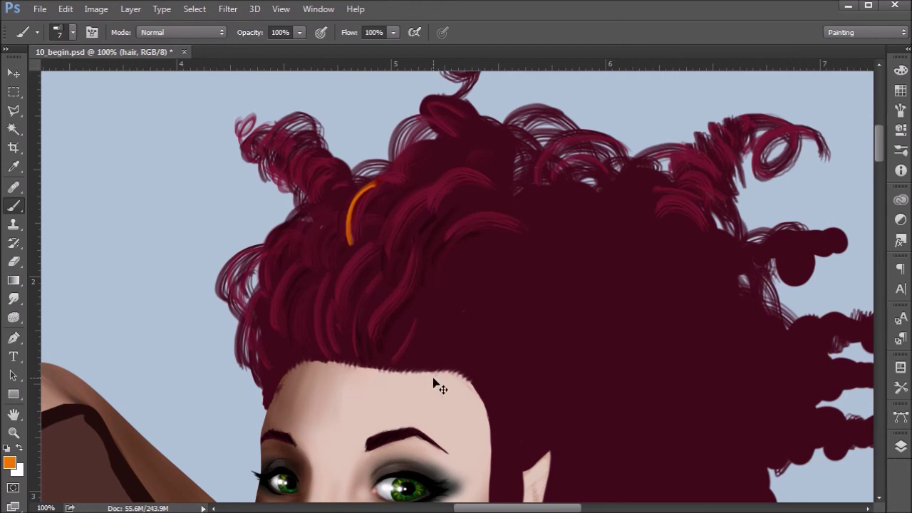
{"action": "key", "text": "ctrl+z"}
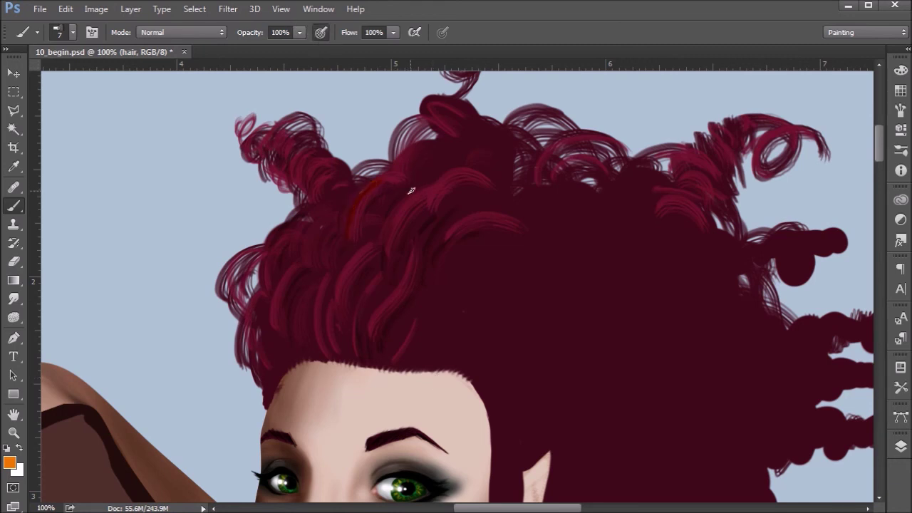
Step: Paint thin, soft orange accent strands along the maroon highlights above the forehead and at the left temple
{"action": "mouse_move", "coordinate": [383, 180]}
{"action": "left_mouse_down"}
{"action": "mouse_move", "coordinate": [362, 201]}
{"action": "mouse_move", "coordinate": [352, 241]}
{"action": "left_mouse_up"}
{"action": "mouse_move", "coordinate": [416, 198]}
{"action": "left_mouse_down"}
{"action": "mouse_move", "coordinate": [400, 208]}
{"action": "mouse_move", "coordinate": [386, 259]}
{"action": "left_mouse_up"}
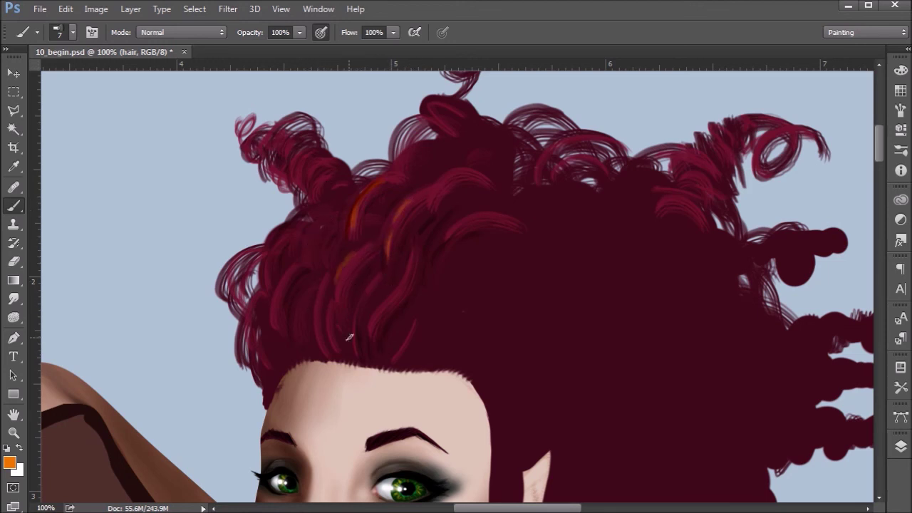
{"action": "left_click_drag", "start_coordinate": [351, 269], "coordinate": [343, 316]}
{"action": "left_click_drag", "start_coordinate": [383, 293], "coordinate": [371, 330]}
{"action": "mouse_move", "coordinate": [320, 284]}
{"action": "left_mouse_down"}
{"action": "mouse_move", "coordinate": [339, 393]}
{"action": "mouse_move", "coordinate": [290, 321]}
{"action": "mouse_move", "coordinate": [297, 362]}
{"action": "mouse_move", "coordinate": [294, 337]}
{"action": "mouse_move", "coordinate": [275, 317]}
{"action": "mouse_move", "coordinate": [278, 354]}
{"action": "left_mouse_up"}
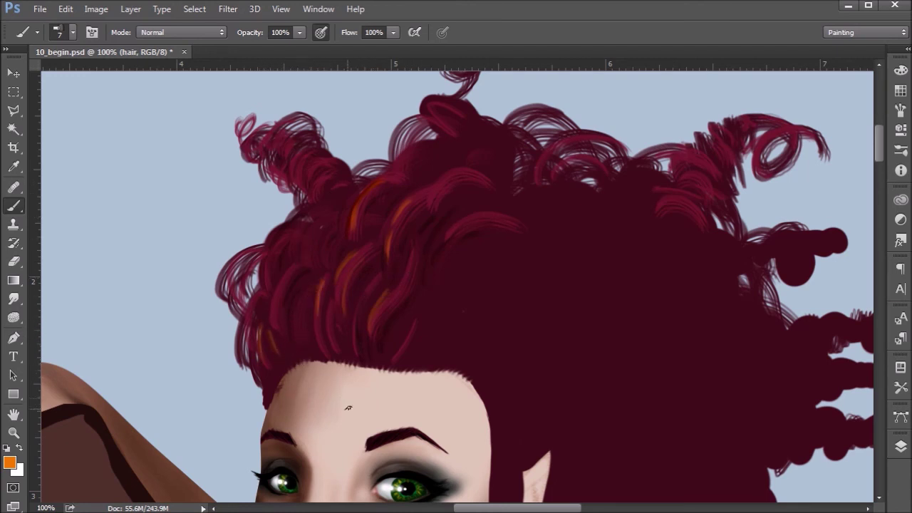
Step: Sample the dark hair colour 3f0719 as the foreground colour and paint loose, faint curls beside the left temple
{"action": "left_click", "coordinate": [9, 463]}
{"action": "left_click", "coordinate": [552, 360]}
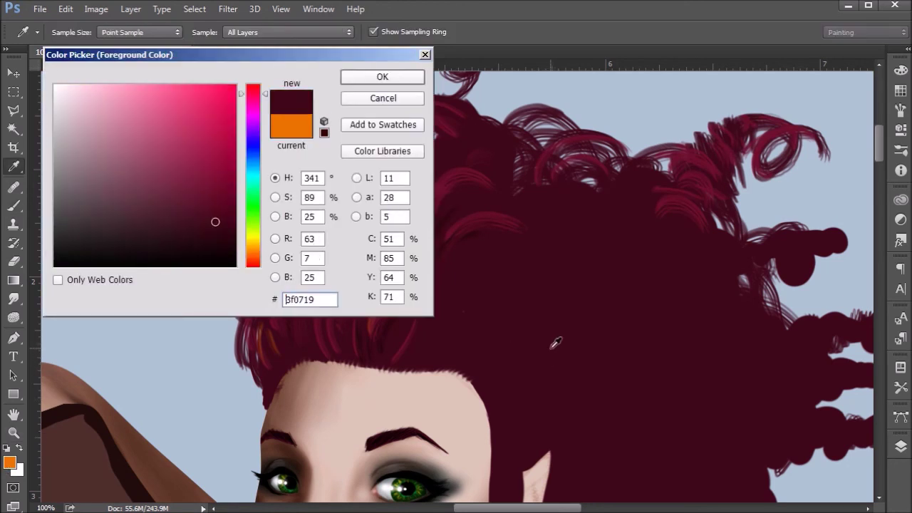
{"action": "left_click", "coordinate": [413, 80]}
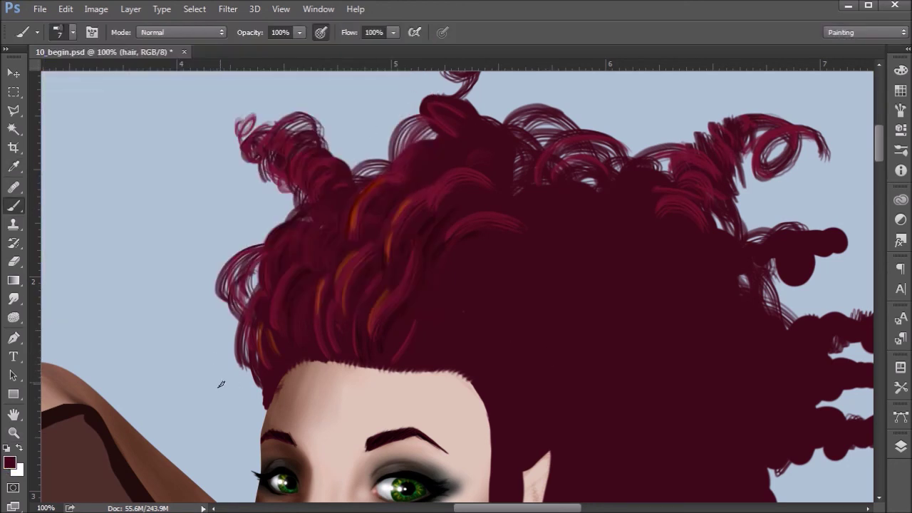
{"action": "mouse_move", "coordinate": [228, 412]}
{"action": "left_mouse_down"}
{"action": "mouse_move", "coordinate": [219, 396]}
{"action": "mouse_move", "coordinate": [271, 396]}
{"action": "left_mouse_up"}
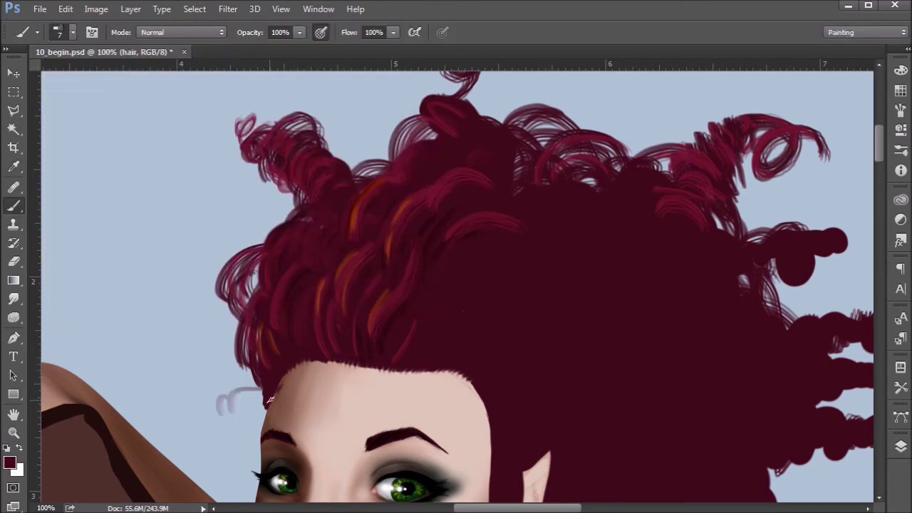
{"action": "mouse_move", "coordinate": [215, 368]}
{"action": "left_mouse_down"}
{"action": "mouse_move", "coordinate": [238, 359]}
{"action": "mouse_move", "coordinate": [218, 395]}
{"action": "mouse_move", "coordinate": [230, 422]}
{"action": "left_mouse_up"}
{"action": "mouse_move", "coordinate": [262, 388]}
{"action": "left_mouse_down"}
{"action": "mouse_move", "coordinate": [245, 398]}
{"action": "mouse_move", "coordinate": [253, 380]}
{"action": "left_mouse_up"}
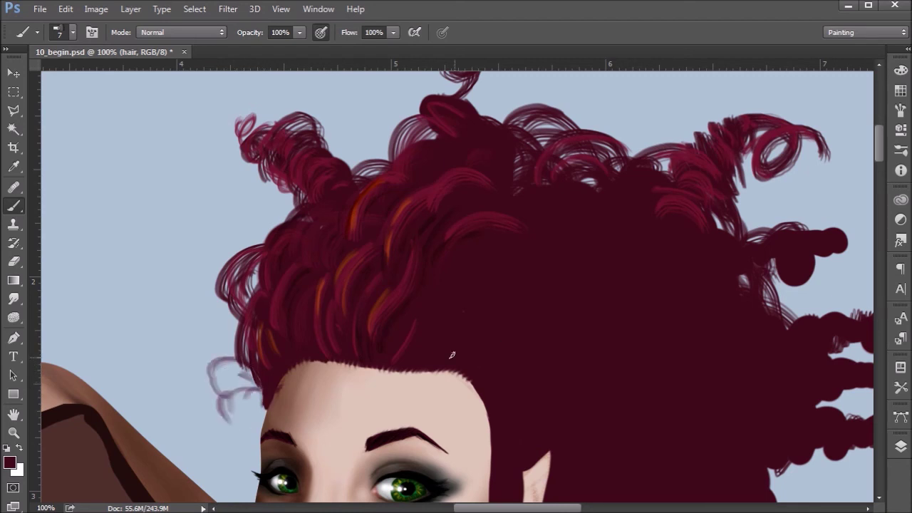
Step: Paint thin, wavy dark maroon strands down the hairline on the forehead's right side
{"action": "scroll", "coordinate": [468, 380], "scroll_direction": "down", "scroll_amount": 3}
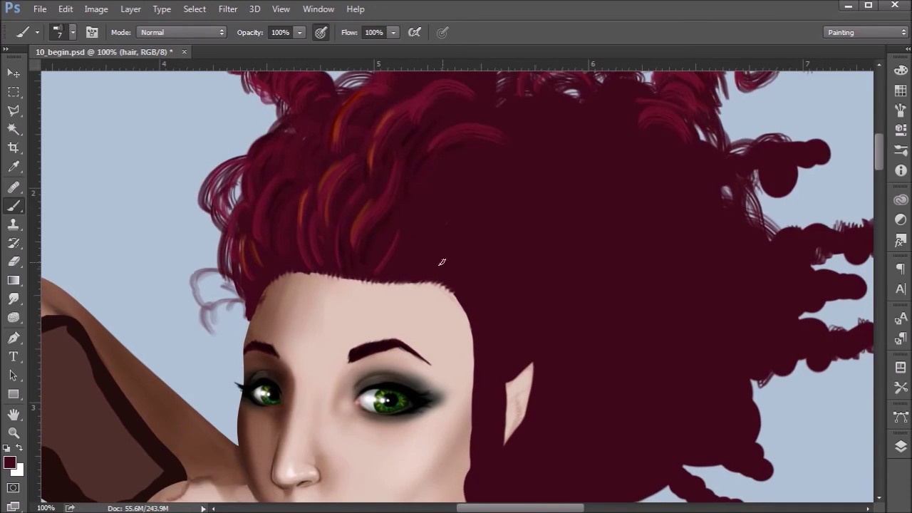
{"action": "left_click_drag", "start_coordinate": [443, 273], "coordinate": [461, 348]}
{"action": "left_click_drag", "start_coordinate": [461, 348], "coordinate": [473, 392]}
{"action": "mouse_move", "coordinate": [448, 292]}
{"action": "left_mouse_down"}
{"action": "mouse_move", "coordinate": [473, 311]}
{"action": "mouse_move", "coordinate": [472, 379]}
{"action": "left_mouse_up"}
{"action": "key", "text": "ctrl+minus"}
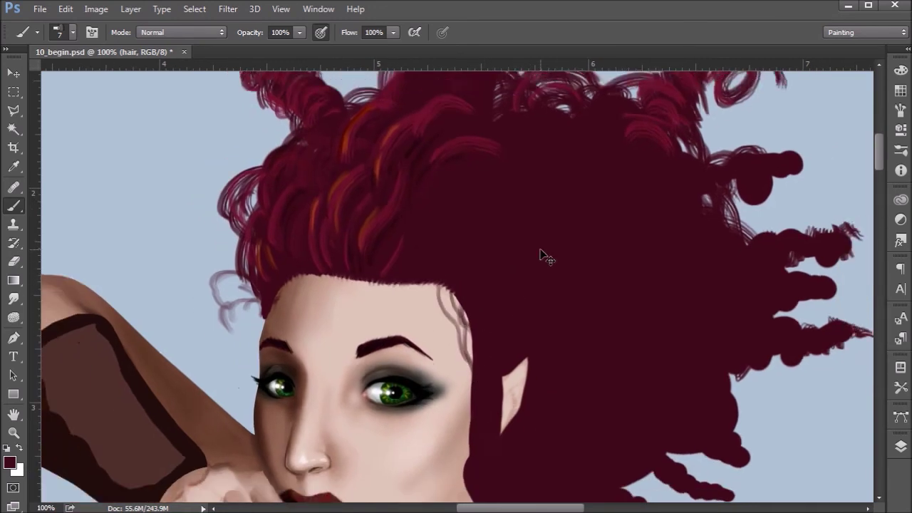